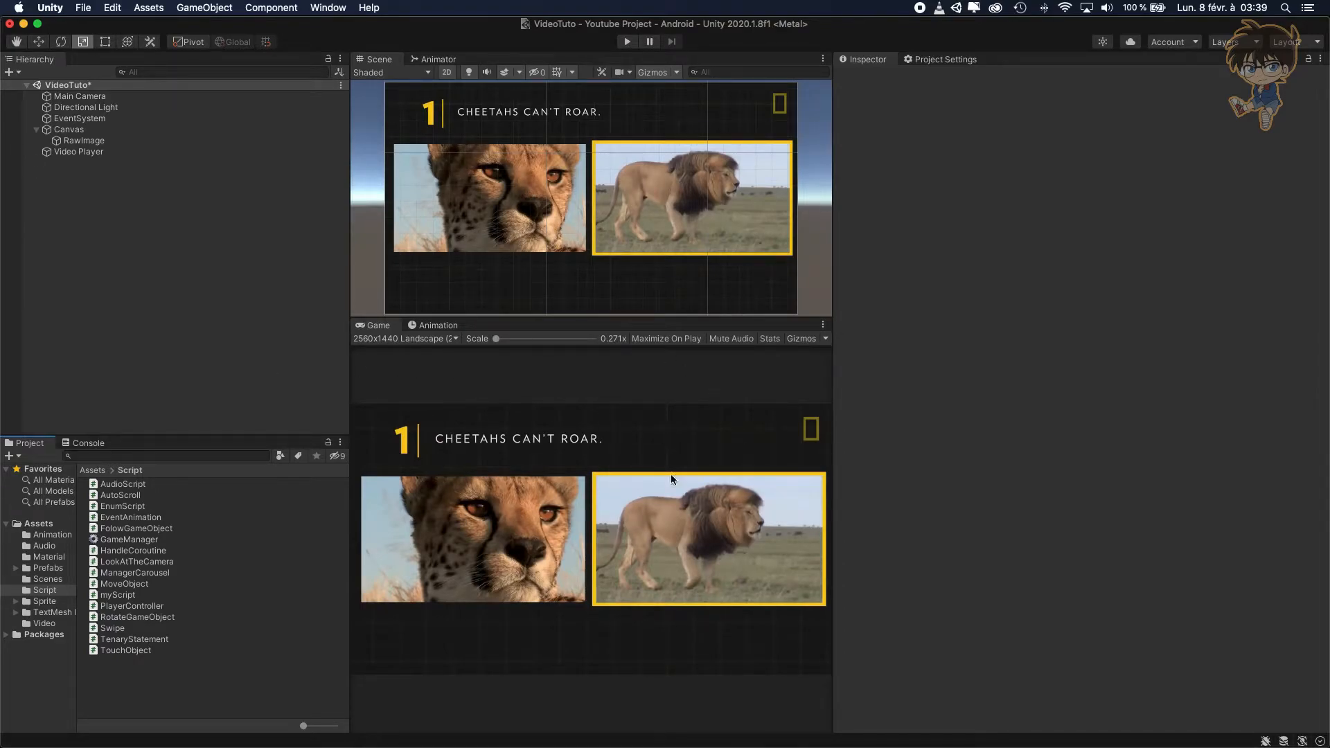
# Run the scene briefly to watch the video play, then stop it
pyautogui.click(630, 43)
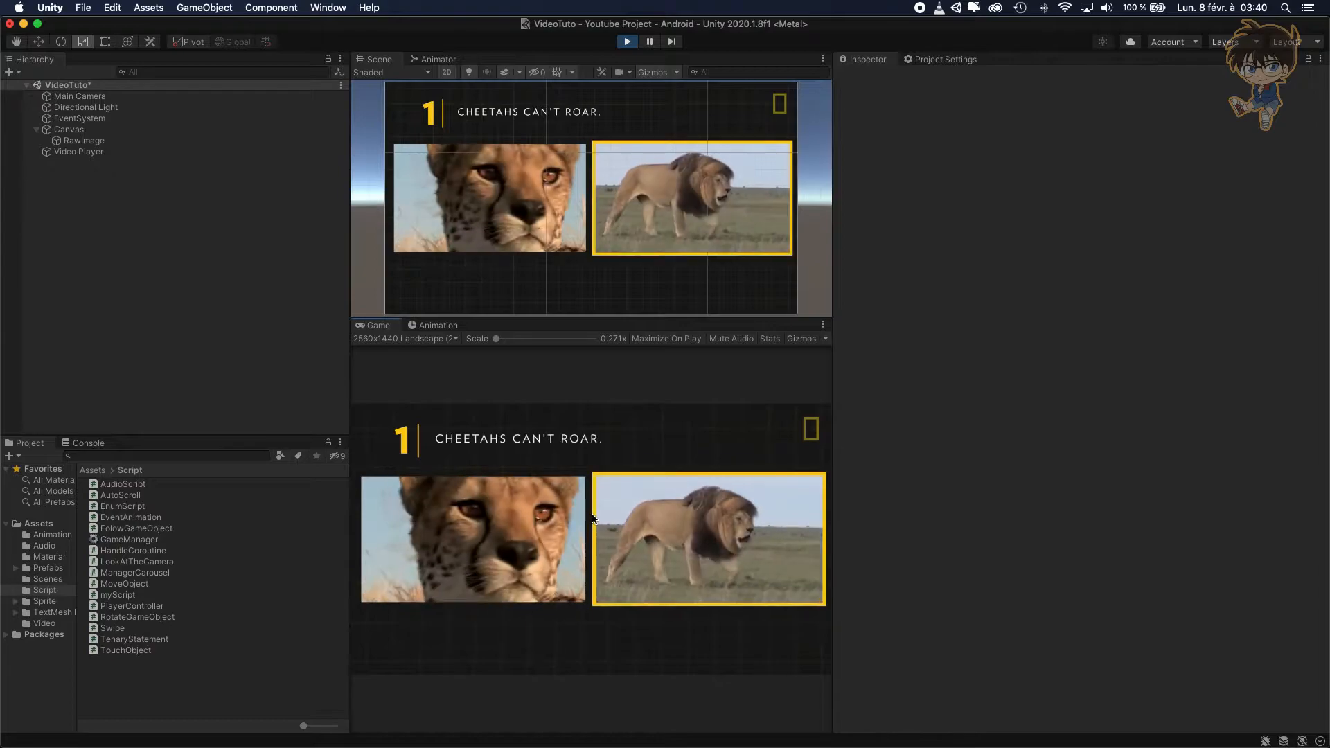
pyautogui.click(627, 41)
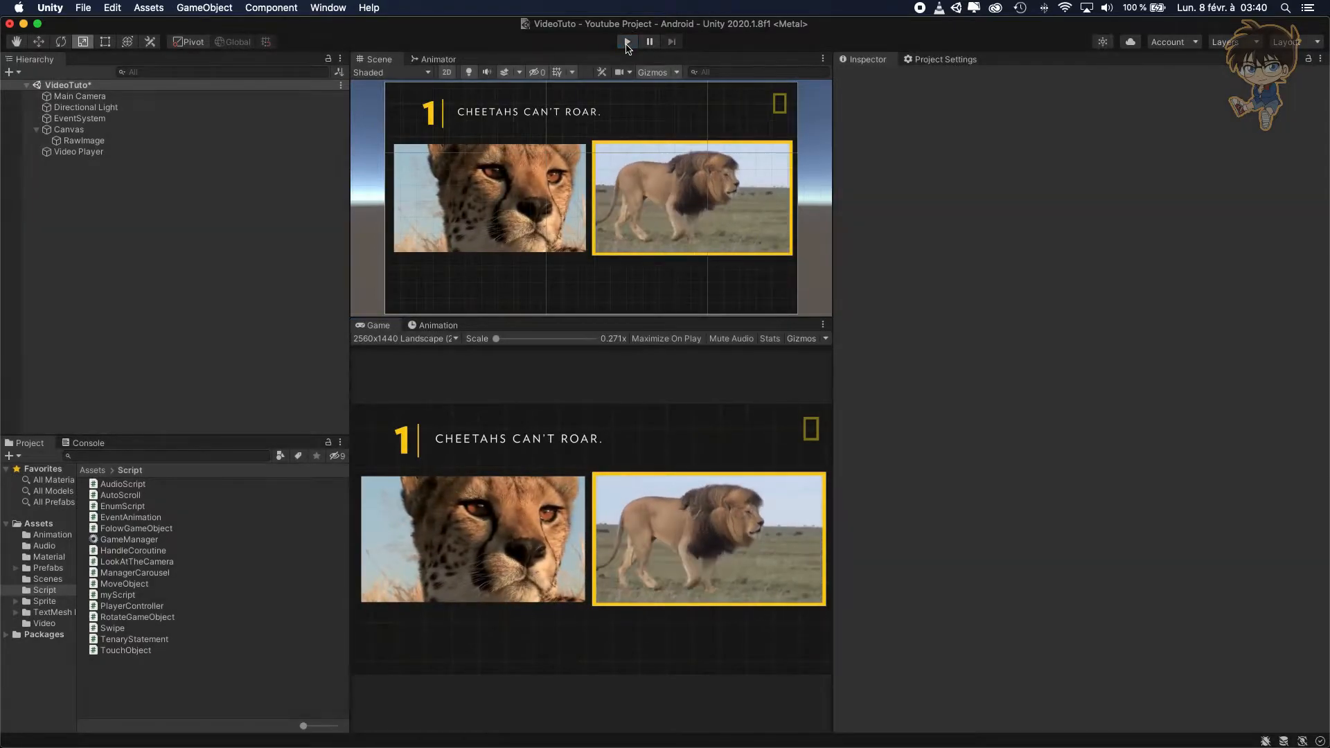
# Create a new C# script named VideoScript in the Script folder
pyautogui.rightClick(171, 686)
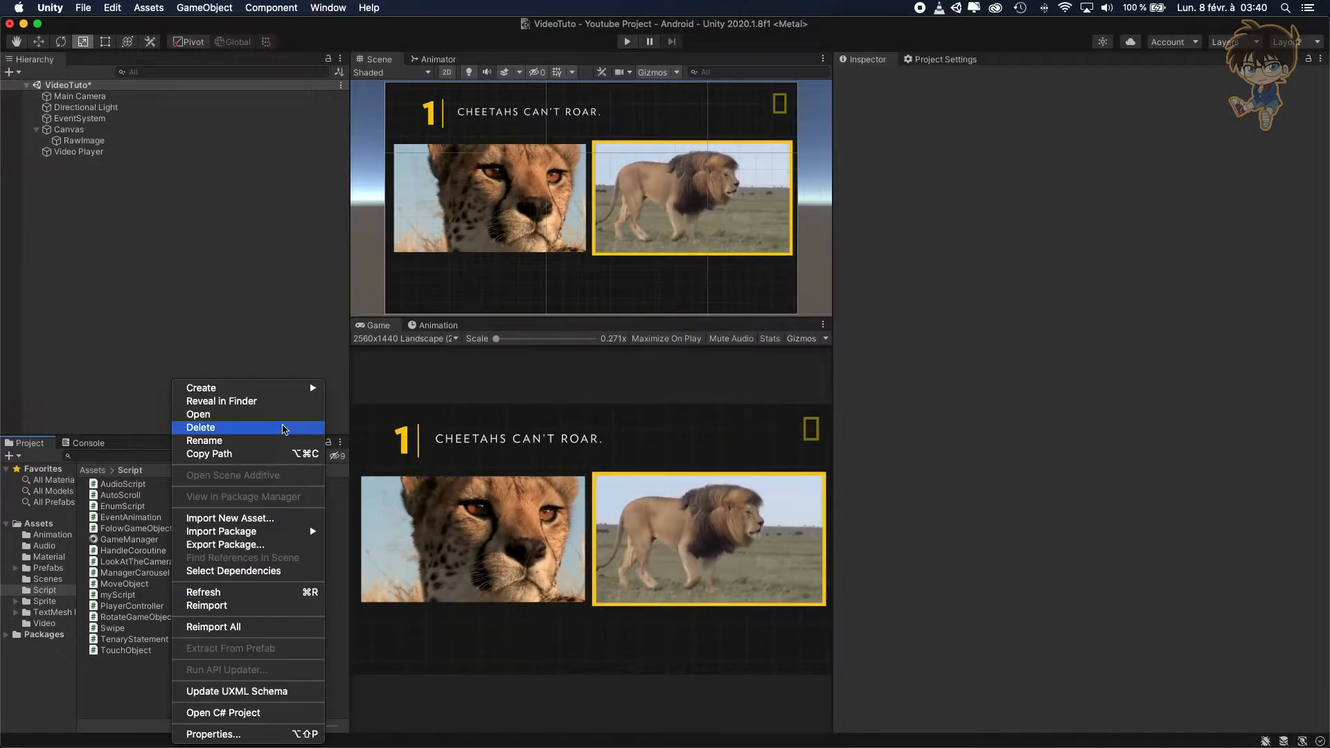
pyautogui.moveTo(202, 388)
pyautogui.click(386, 243)
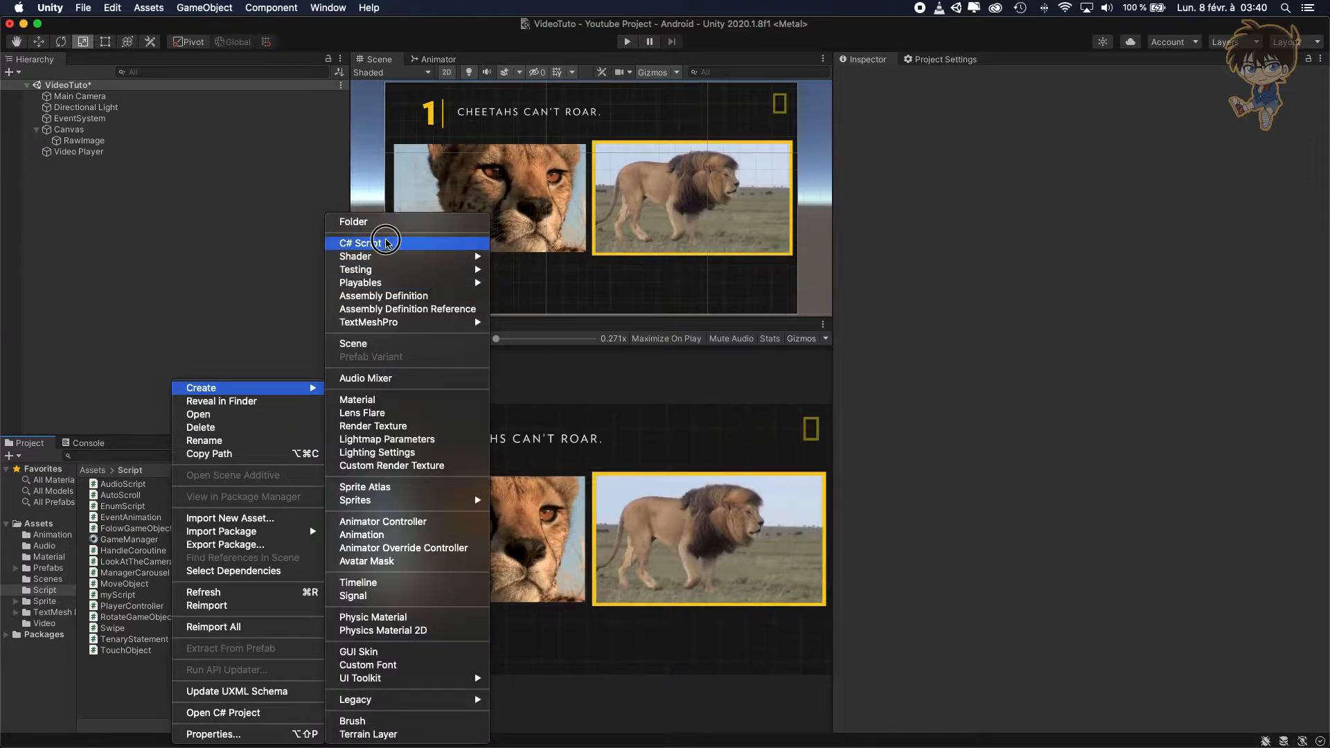
pyautogui.write('VideoS')
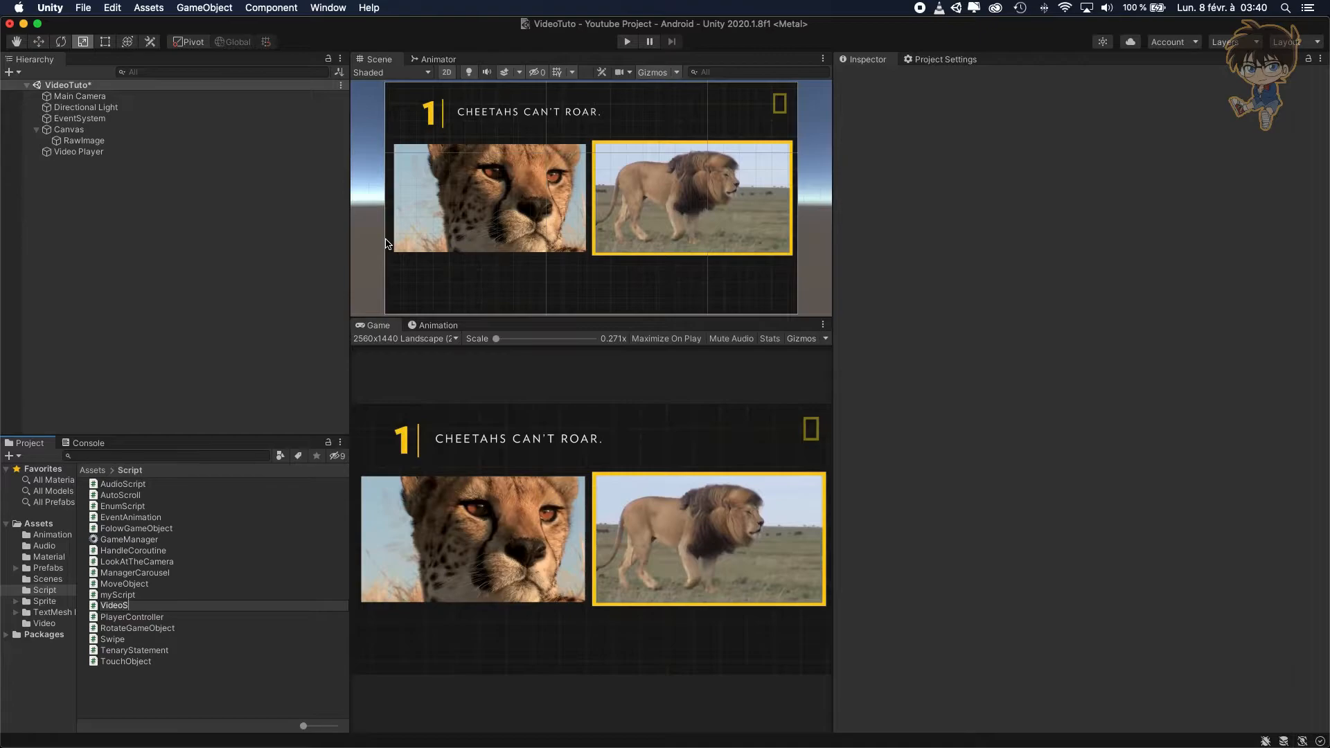
pyautogui.write('cript')
pyautogui.press('Return')
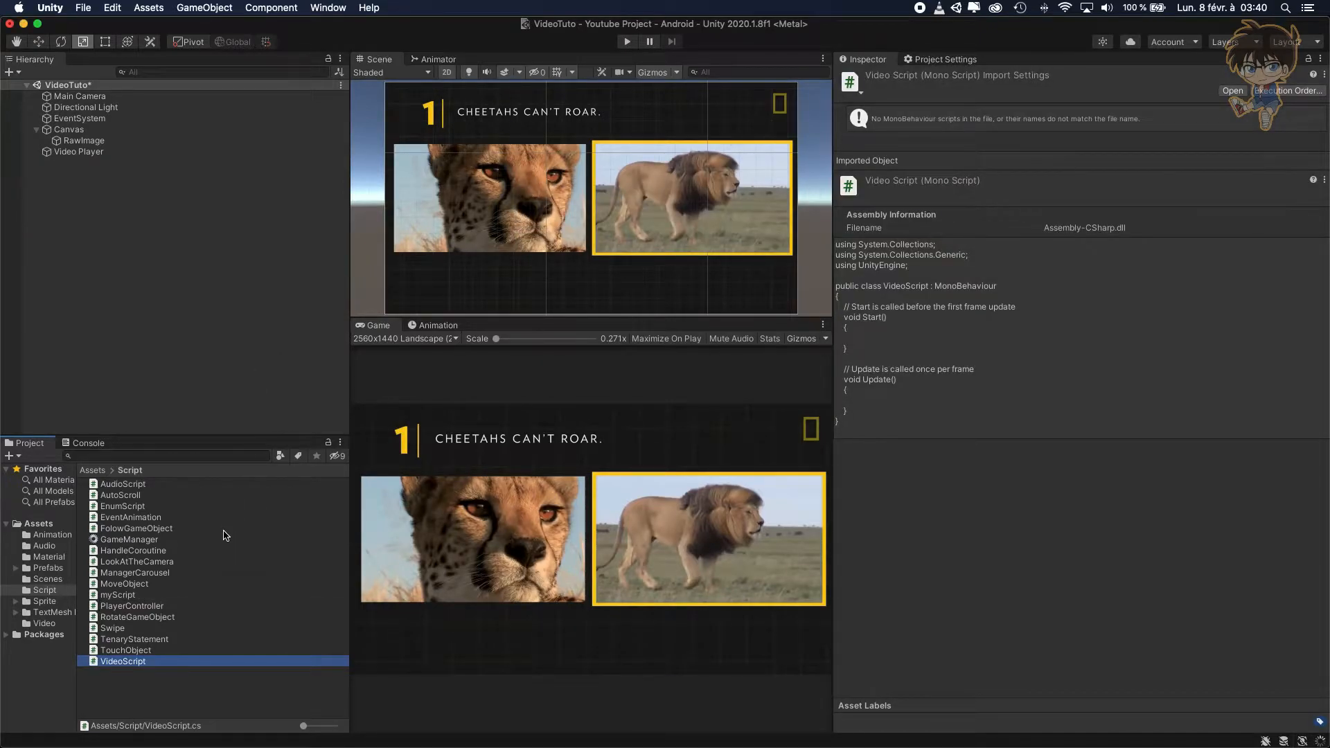
# Open VideoScript.cs in Visual Studio and add 'using UnityEngine.Video;'
pyautogui.doubleClick(122, 660)
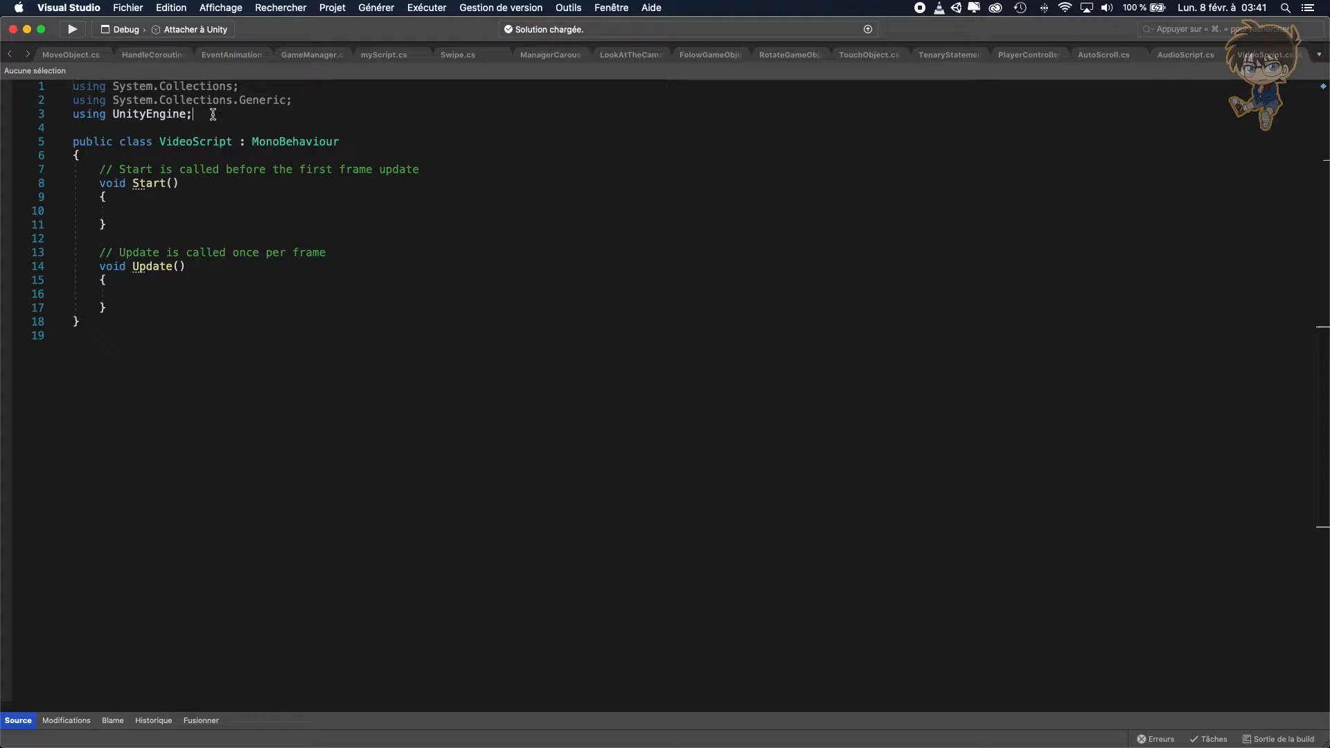
pyautogui.press('Return')
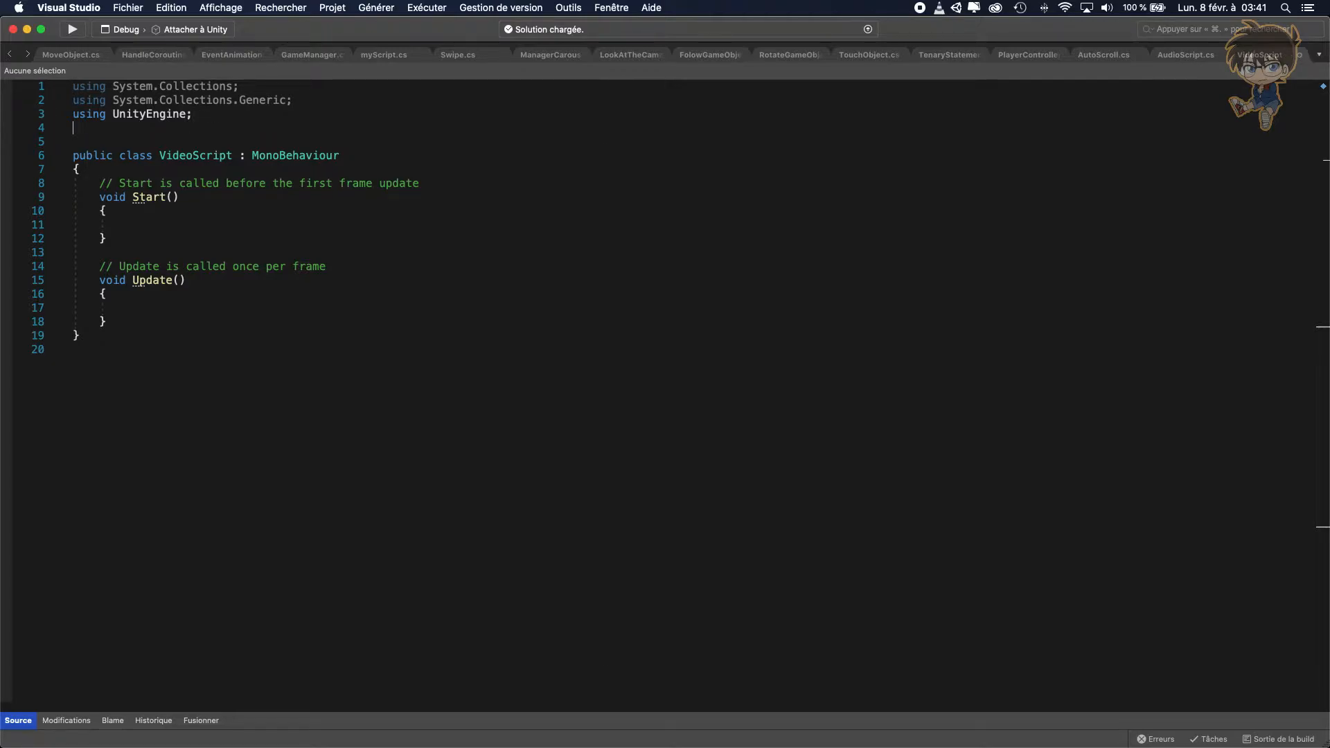
pyautogui.write('using ')
pyautogui.write('Unit')
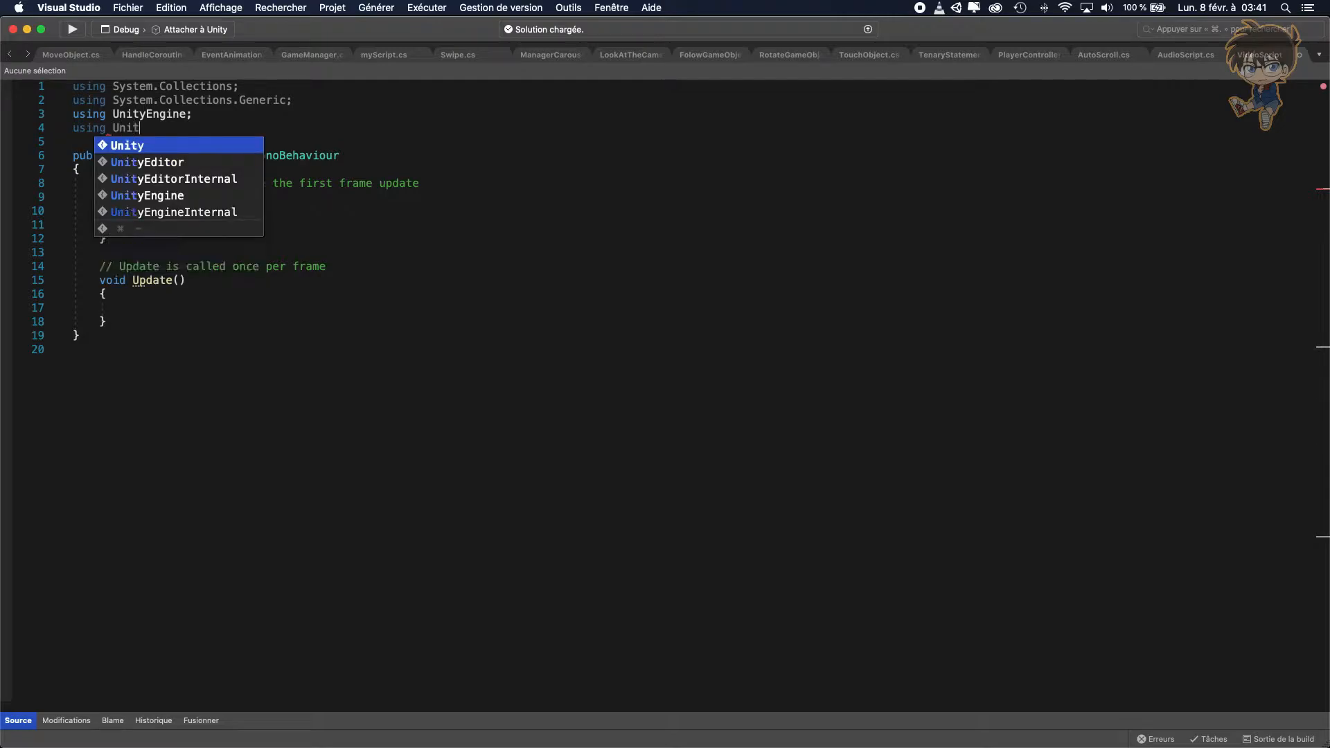
pyautogui.press('Down')
pyautogui.press('Down')
pyautogui.press('Down')
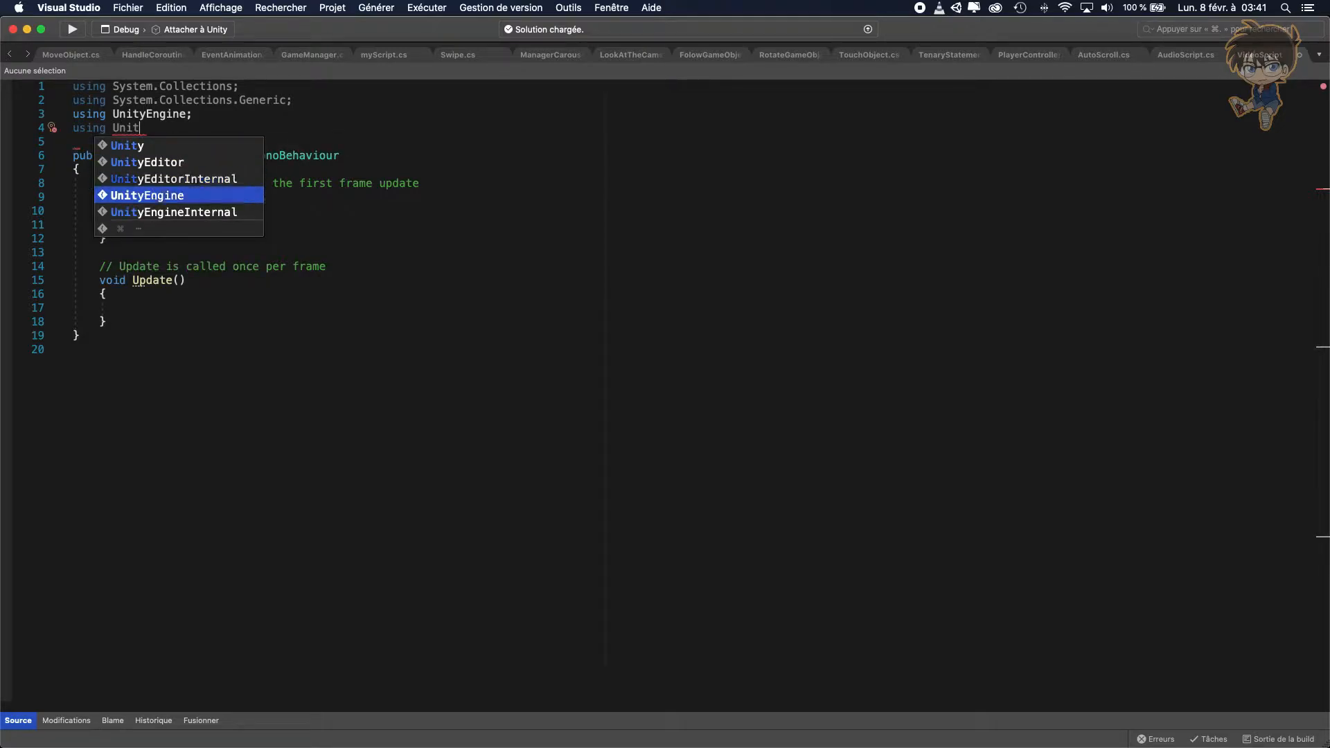
pyautogui.press('Tab')
pyautogui.write('.Vi')
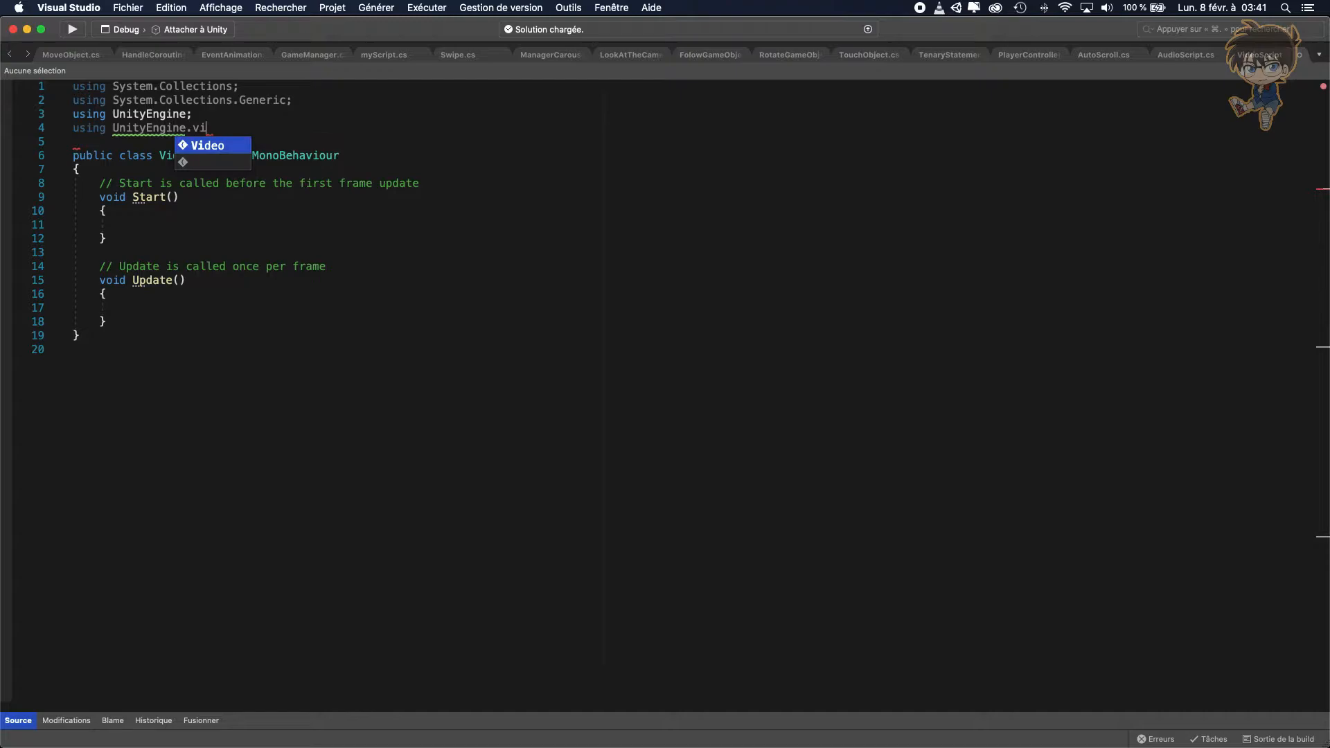
pyautogui.press('Tab')
pyautogui.write(';')
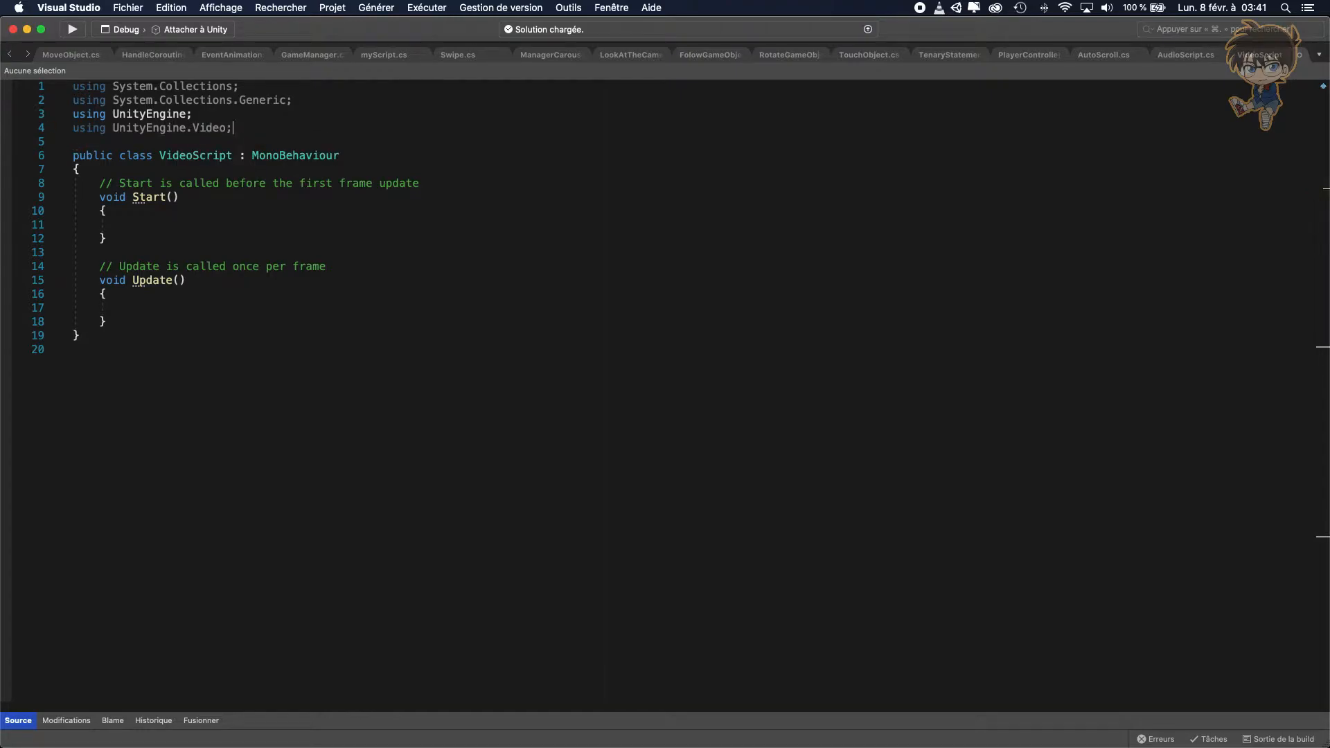
# Delete the Update method and add a blank line at the top of the class
pyautogui.moveTo(121, 322); pyautogui.dragTo(41, 259)
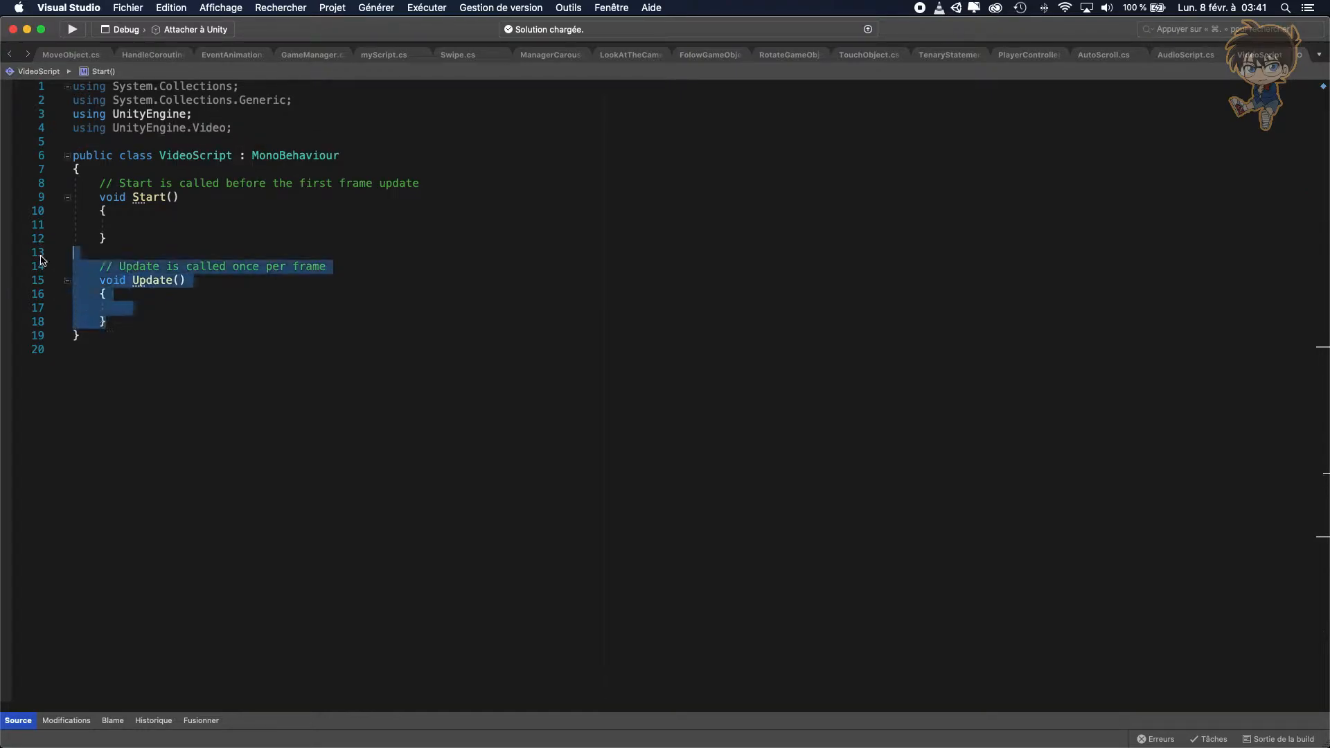
pyautogui.press('BackSpace')
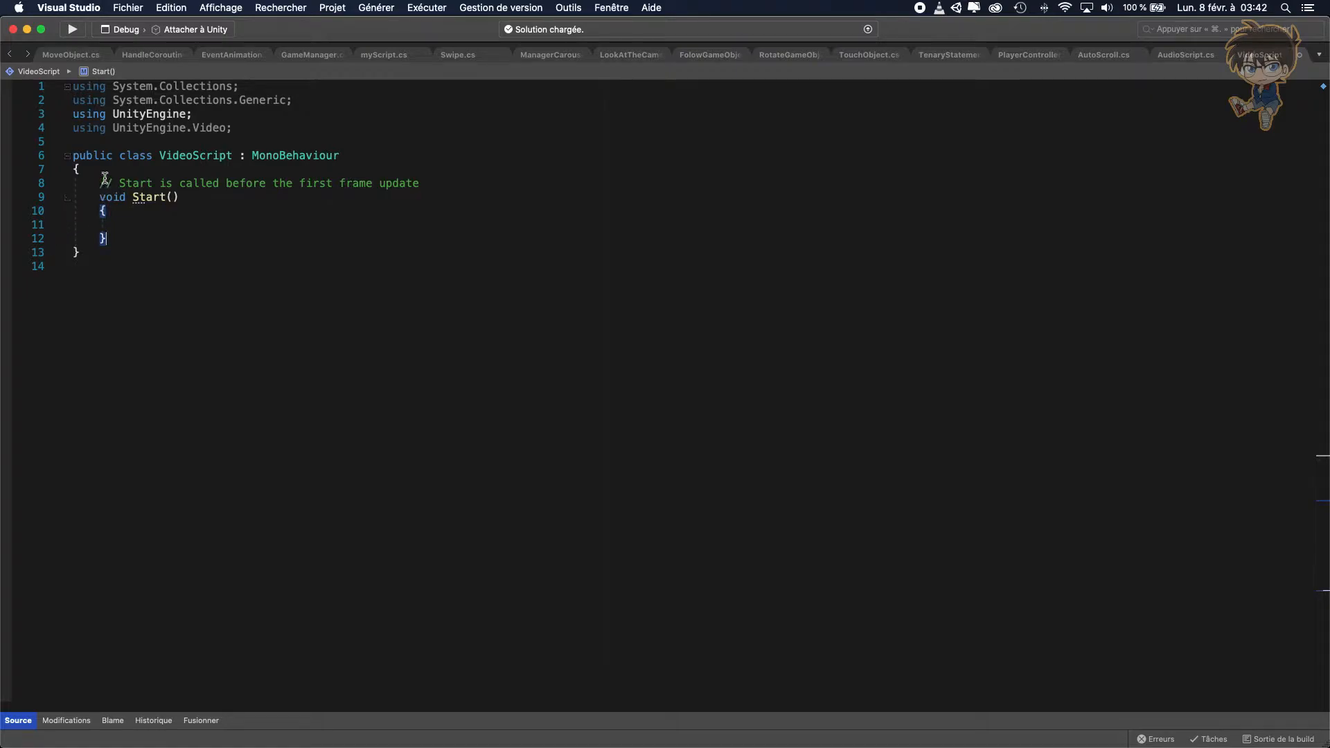
pyautogui.click(108, 172)
pyautogui.press('Return')
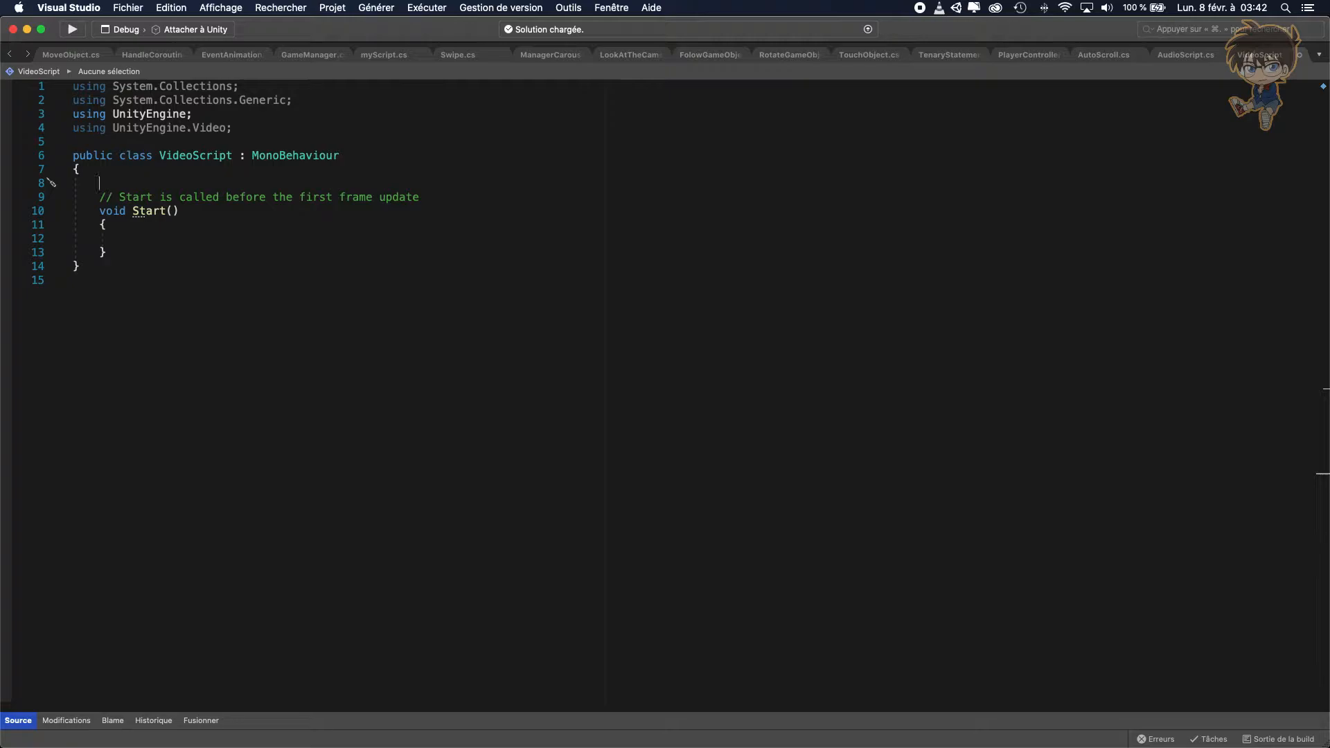
pyautogui.write('[')
pyautogui.write('seri')
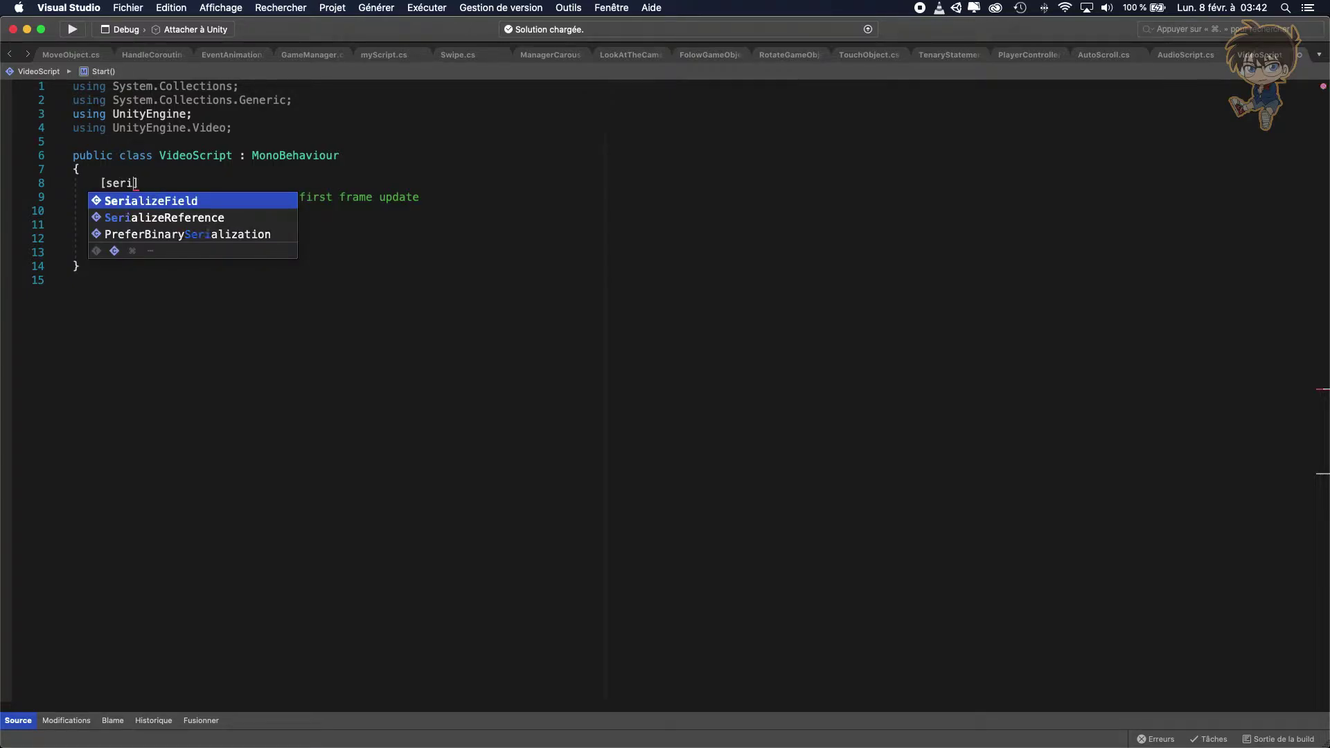
# Declare '[SerializeField] VideoPlayer myVideoPlayer;' and add blank lines after Start
pyautogui.press('Tab')
pyautogui.write(']')
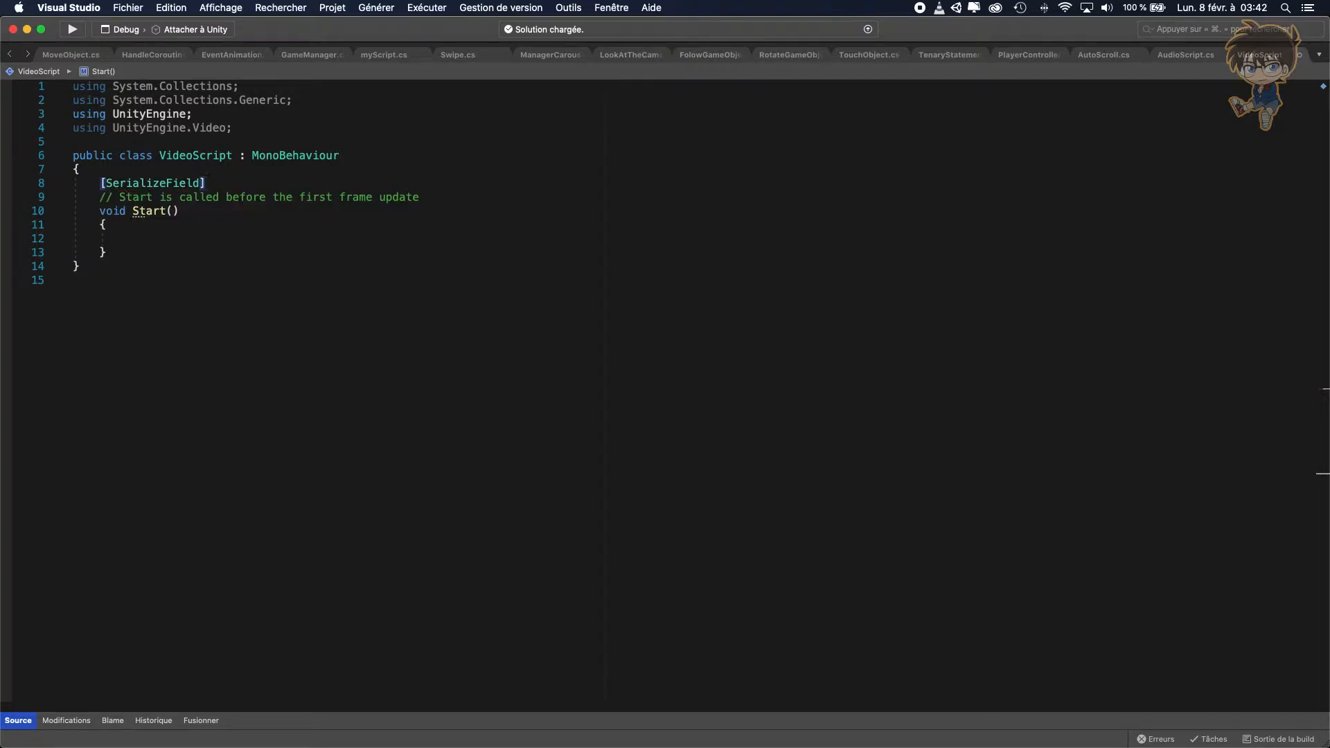
pyautogui.press('Return')
pyautogui.write('Vide')
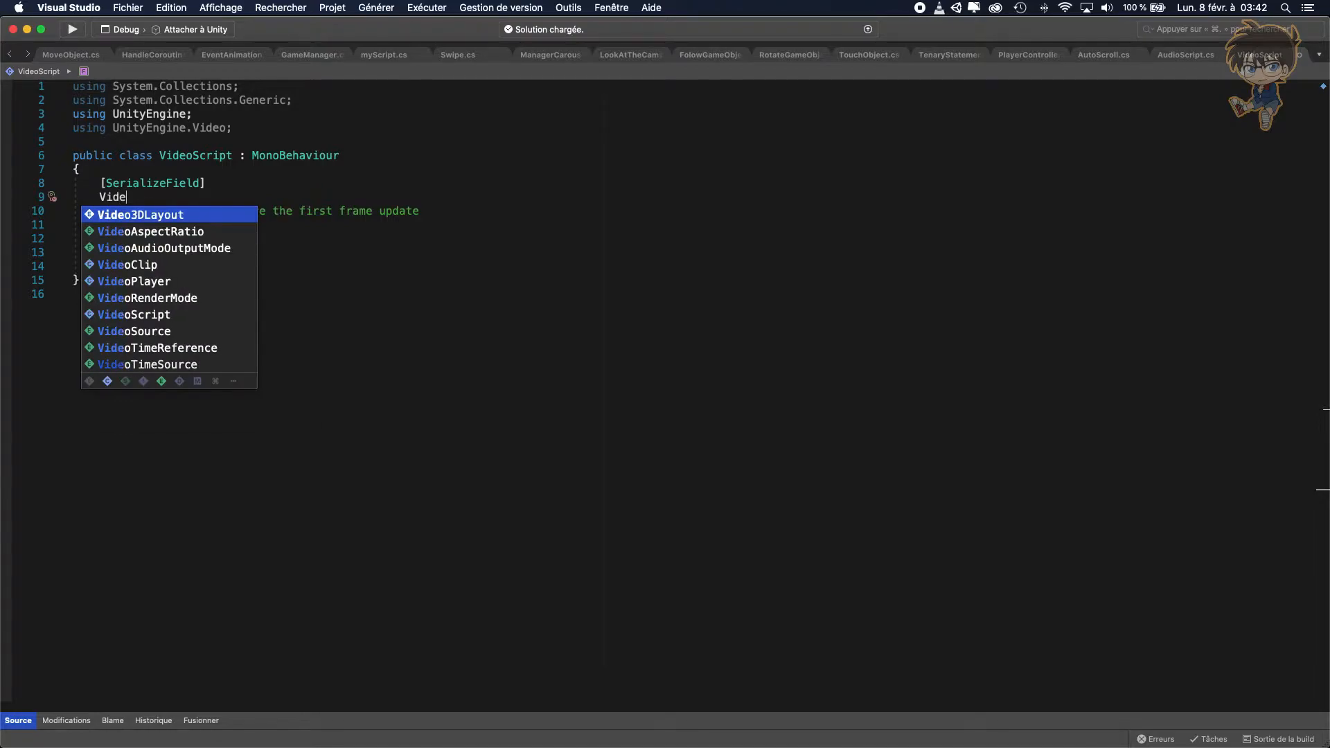
pyautogui.press('Down')
pyautogui.press('Down')
pyautogui.press('Down')
pyautogui.press('Down')
pyautogui.press('Tab')
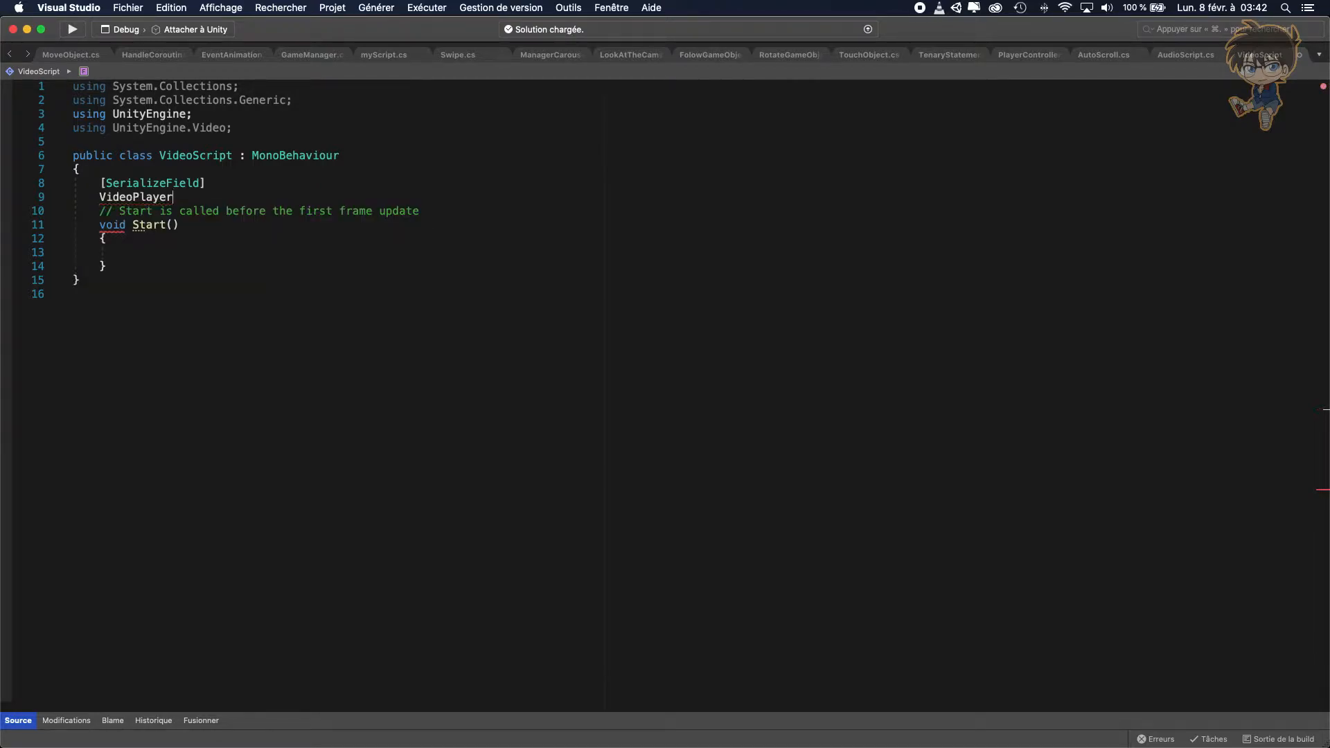
pyautogui.write('myV')
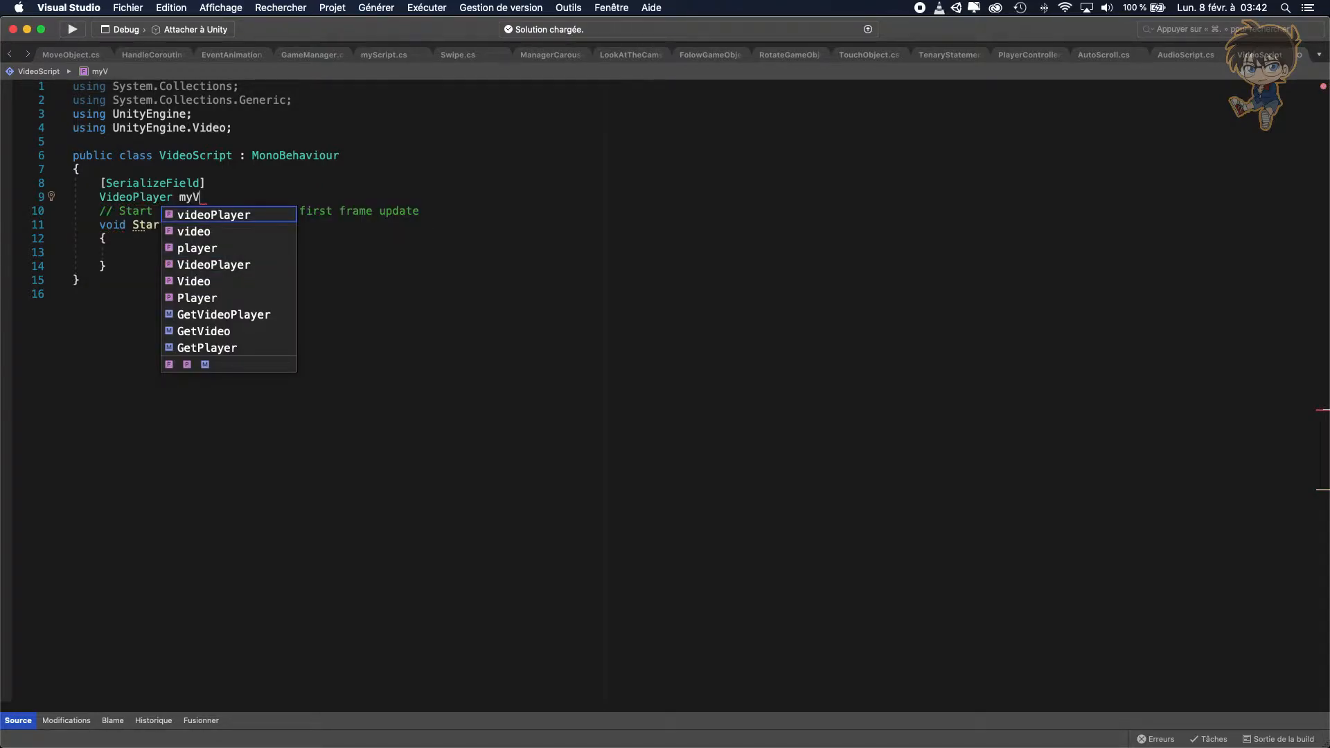
pyautogui.write('ideoPly')
pyautogui.write('ae')
pyautogui.press('BackSpace')
pyautogui.press('BackSpace')
pyautogui.press('BackSpace')
pyautogui.write('ayer;')
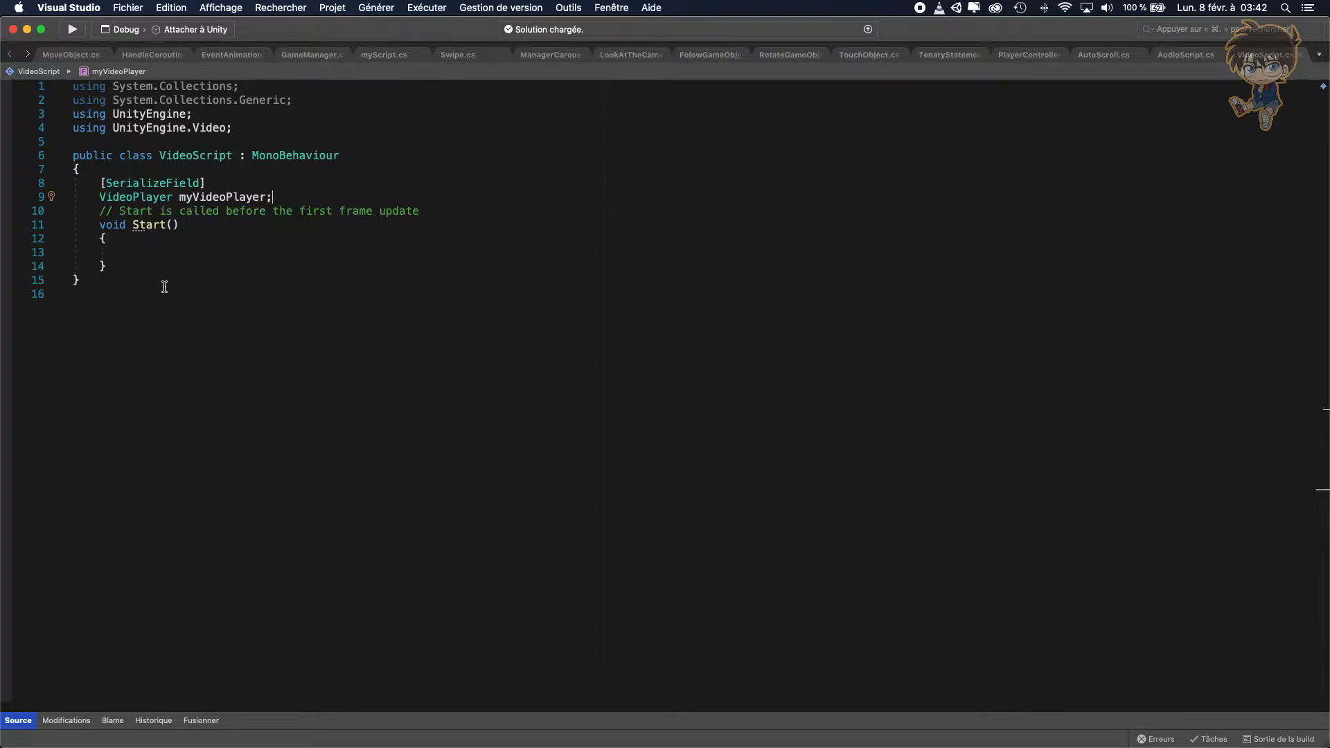
pyautogui.click(154, 269)
pyautogui.press('Return')
pyautogui.press('Return')
pyautogui.write('void')
pyautogui.write('Do')
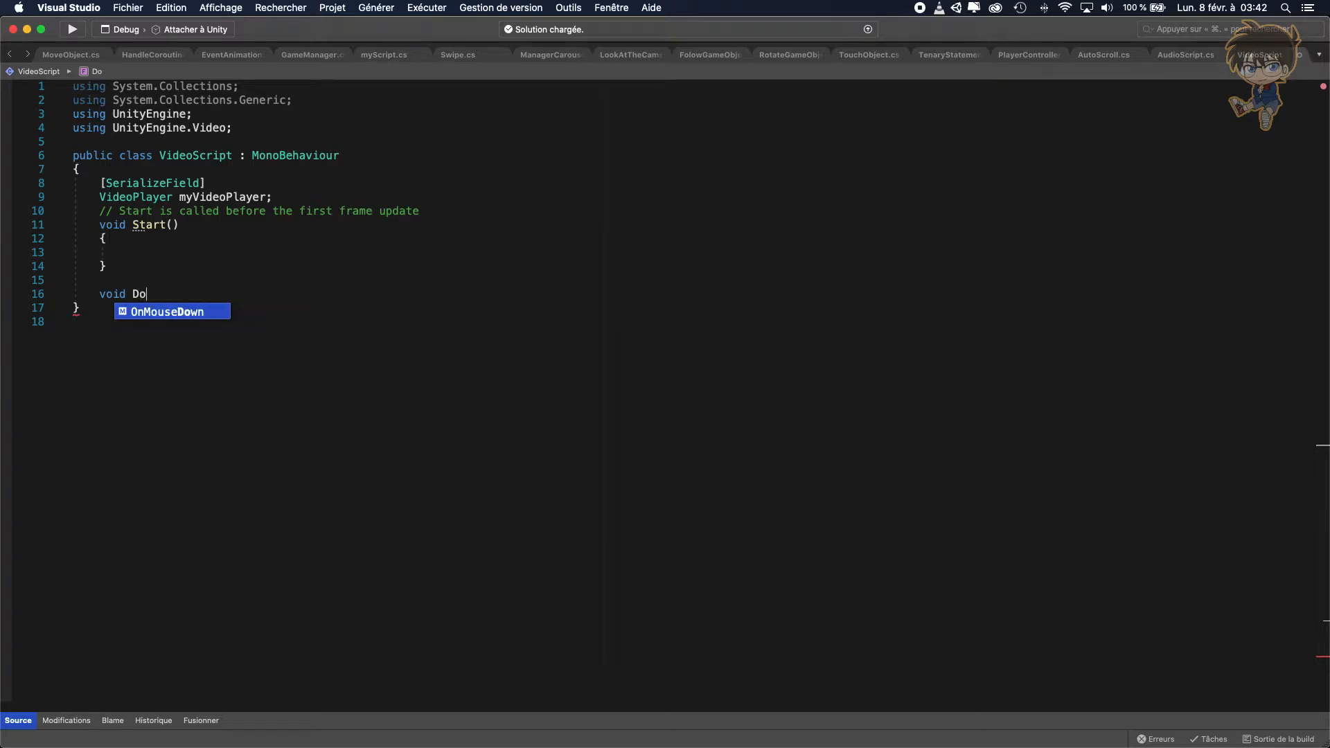
pyautogui.write('So')
# Write an empty 'void DoSomethingWhenVideoFinish(VideoPlayer vp)' method with braces
pyautogui.press('BackSpace')
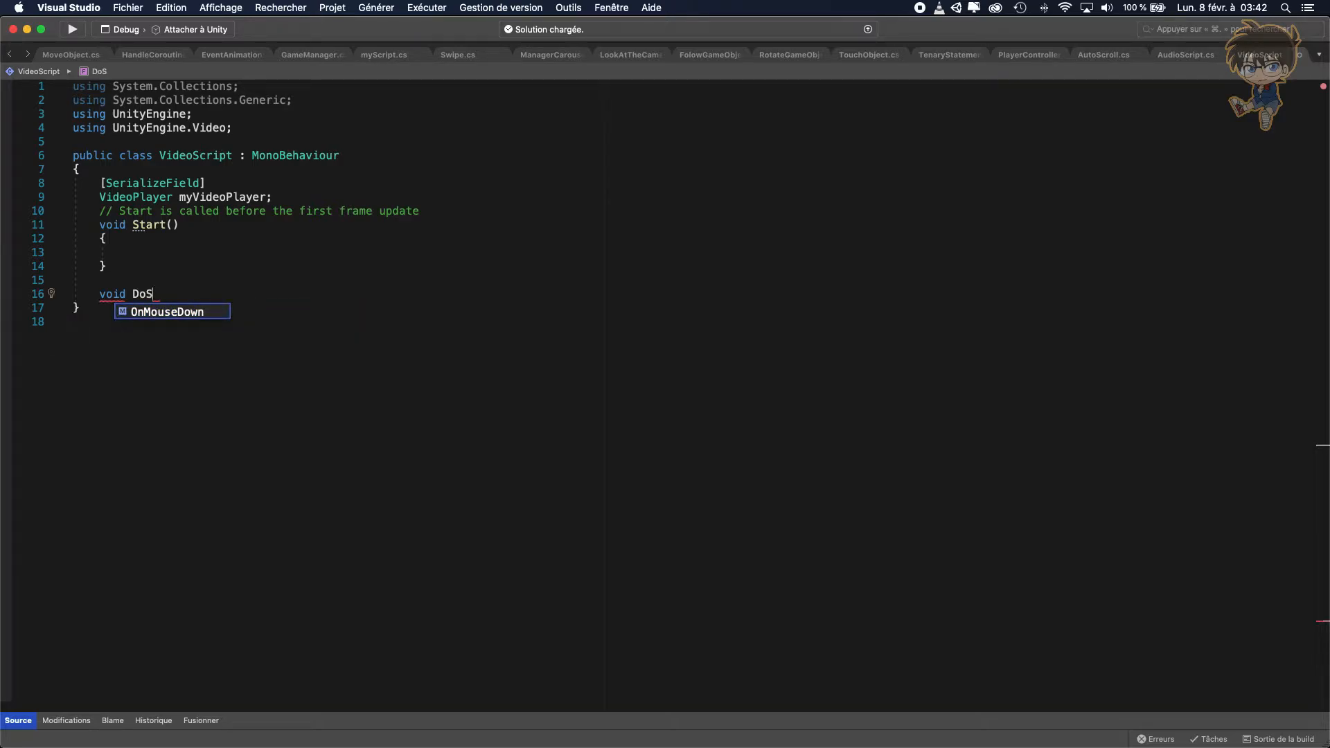
pyautogui.write('omething')
pyautogui.write('WhenV')
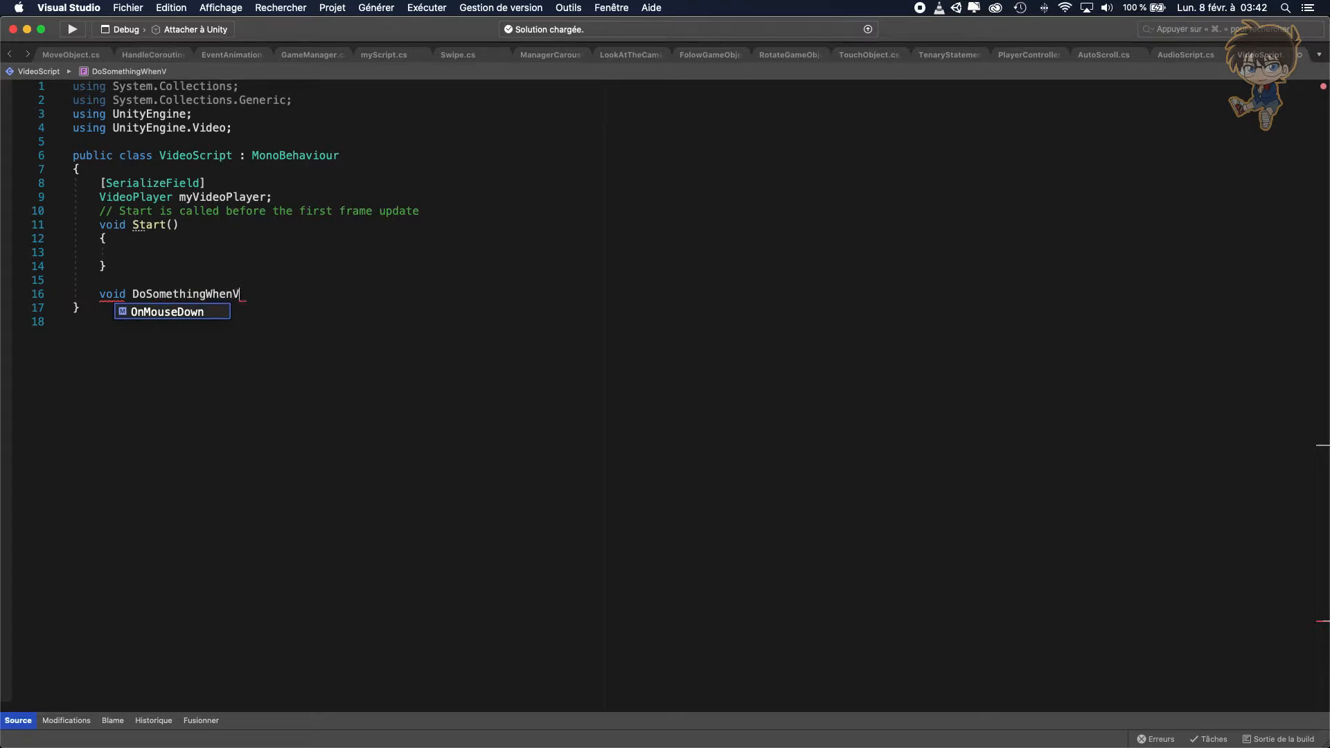
pyautogui.write('ideoF')
pyautogui.write('inish')
pyautogui.write('()')
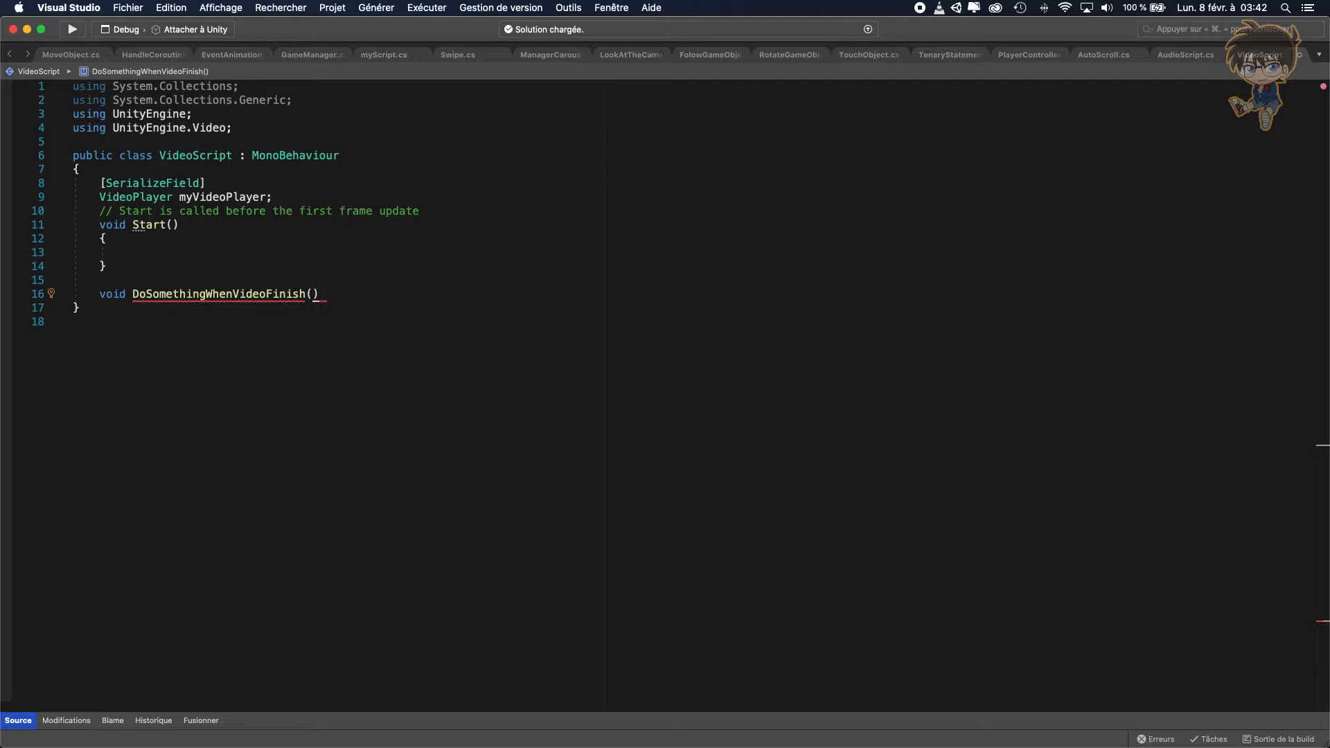
pyautogui.write('Vide')
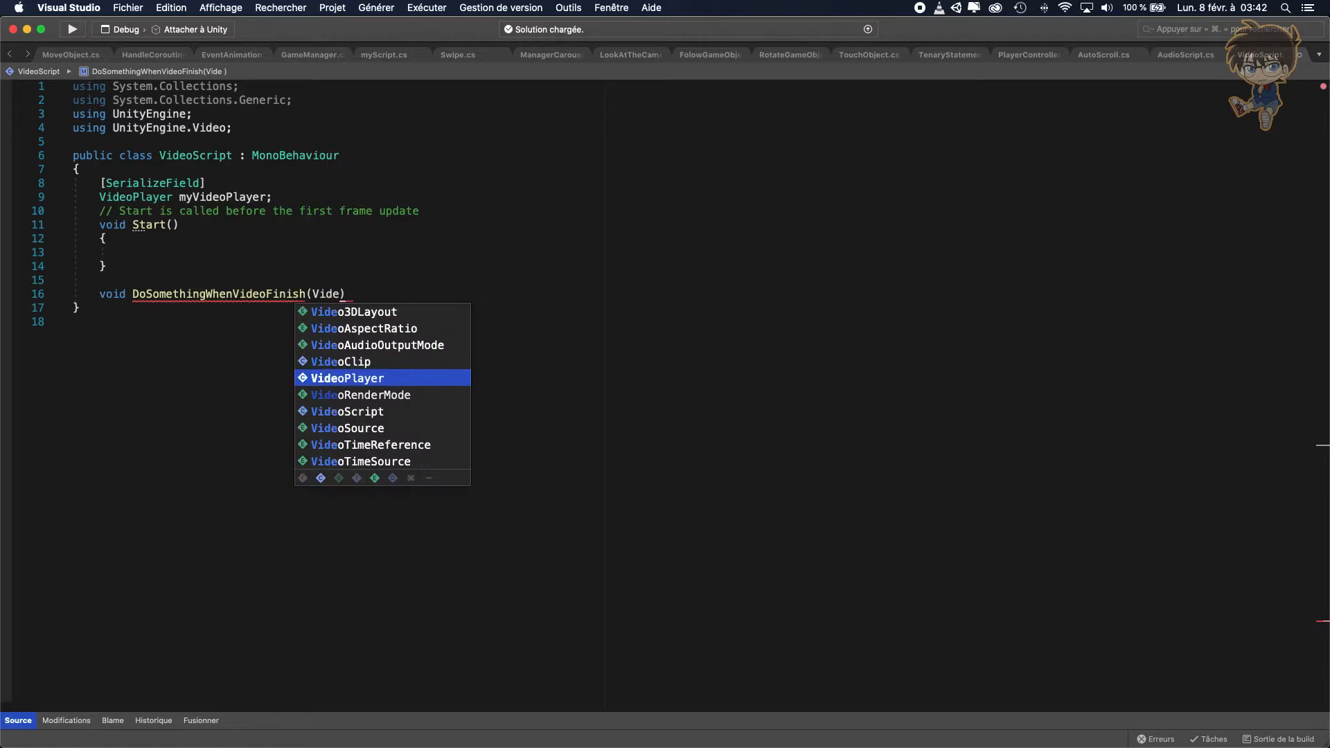
pyautogui.press('Tab')
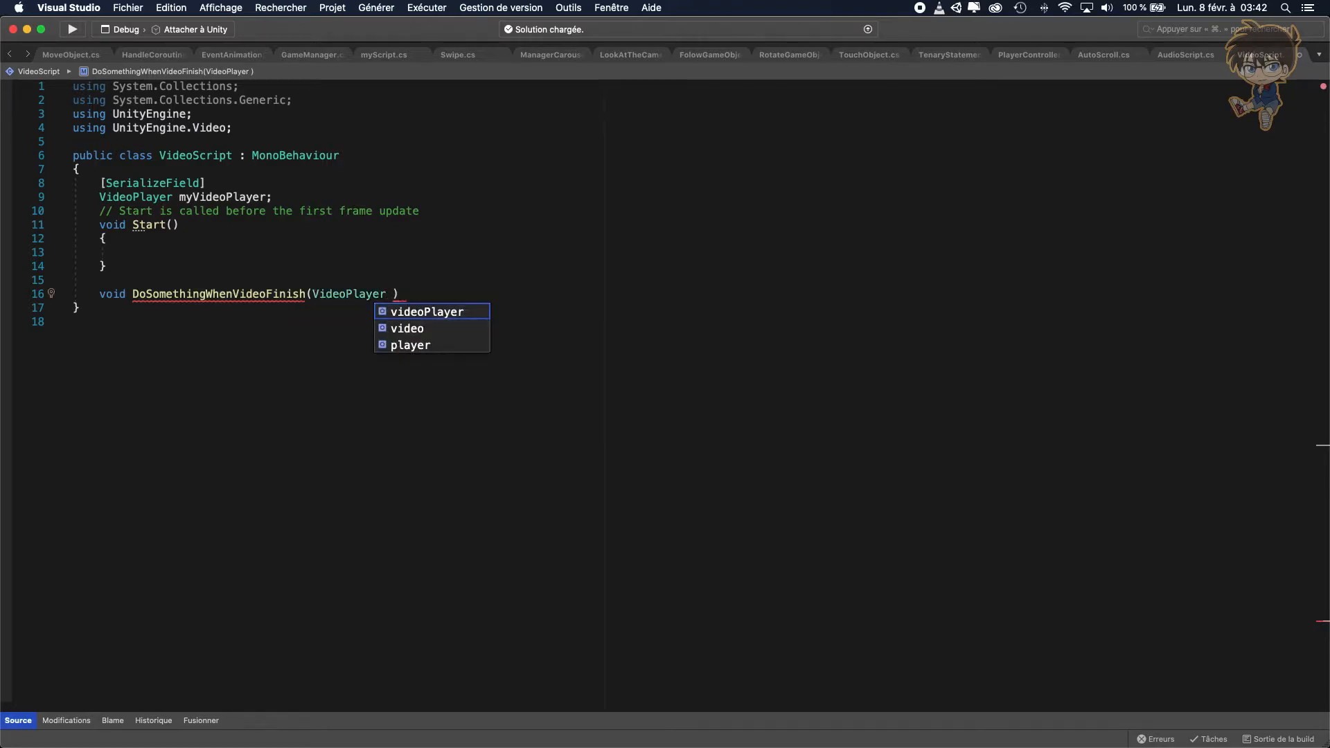
pyautogui.write('vp')
pyautogui.press('Escape')
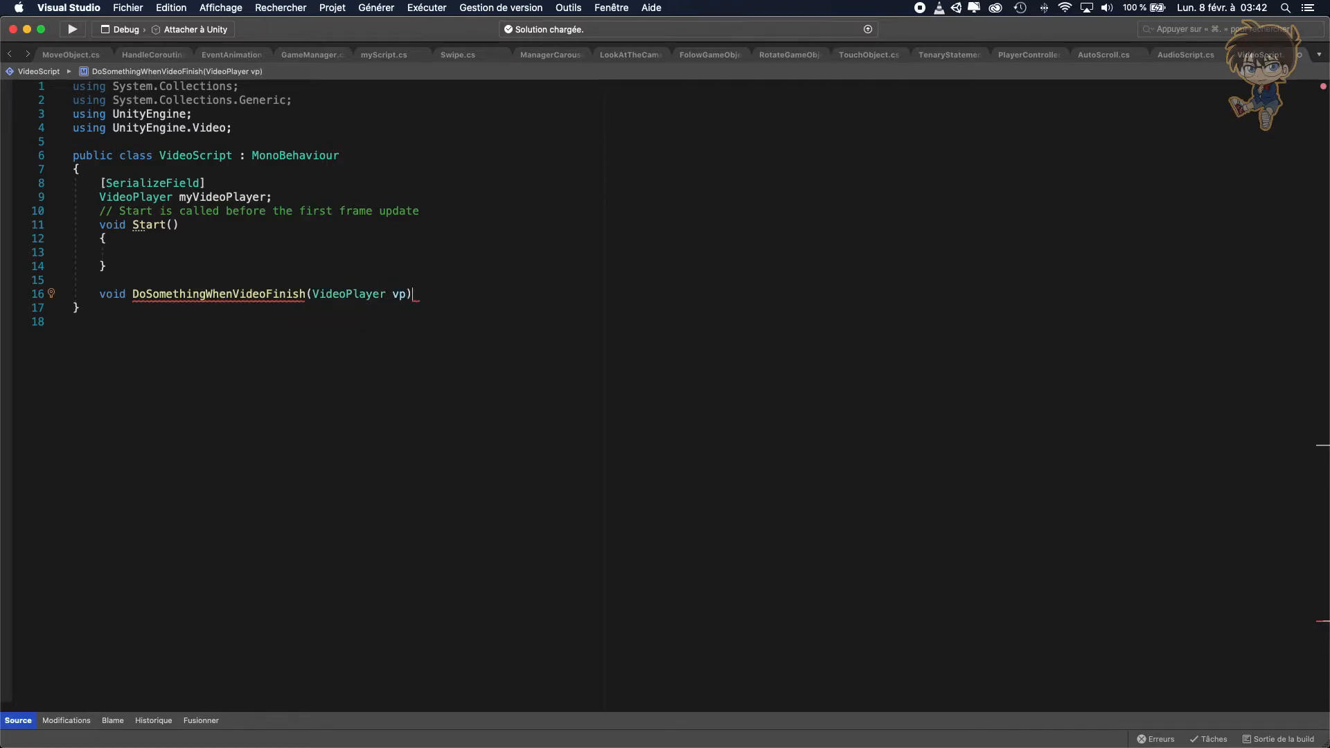
pyautogui.press('Right')
pyautogui.press('Return')
pyautogui.press('Return')
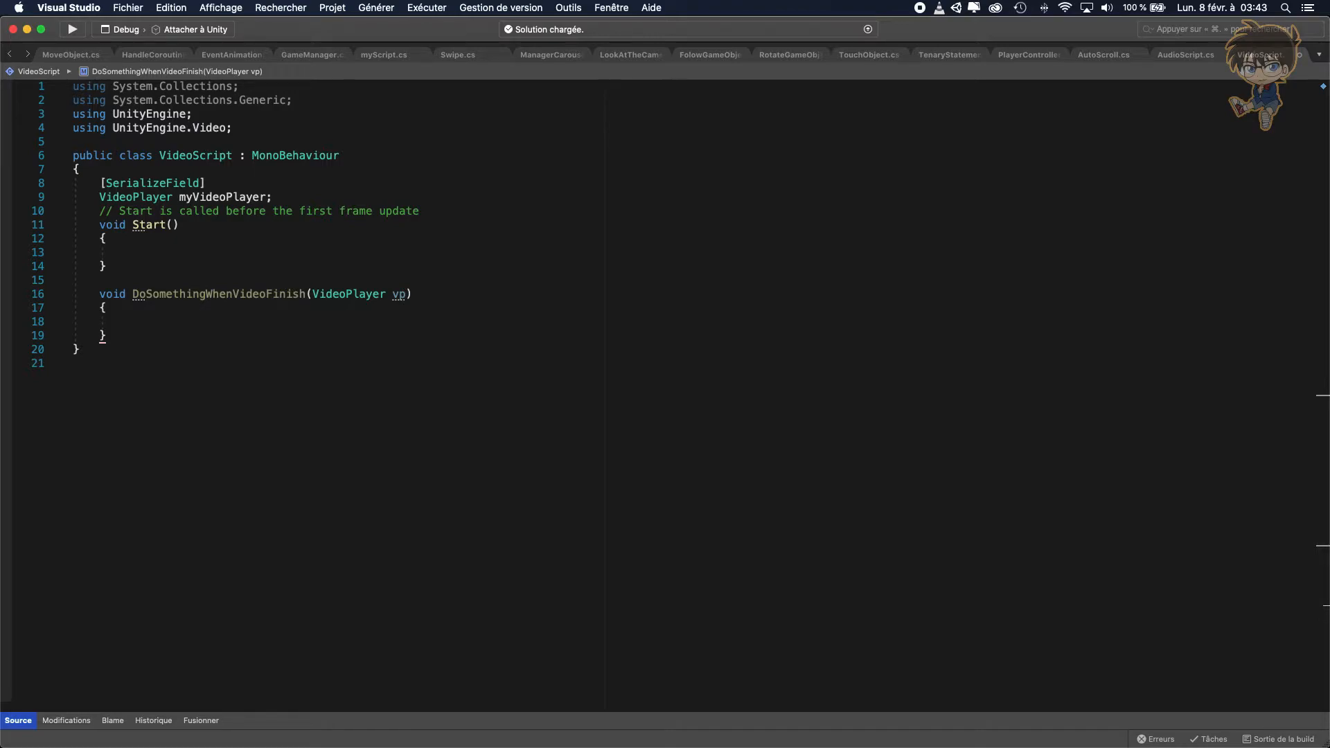
pyautogui.write('deby')
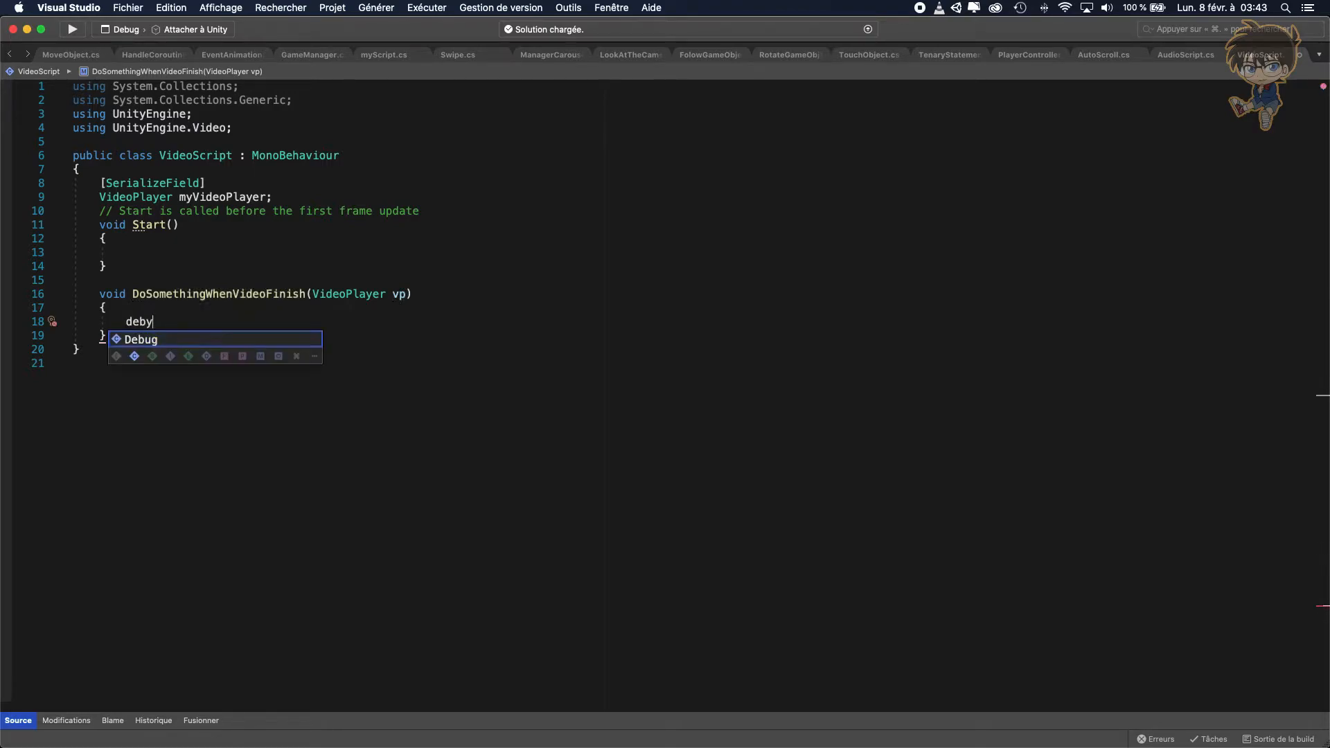
# Write 'Debug.Log("Yeahhh the video is finish");' inside the method body
pyautogui.press('Tab')
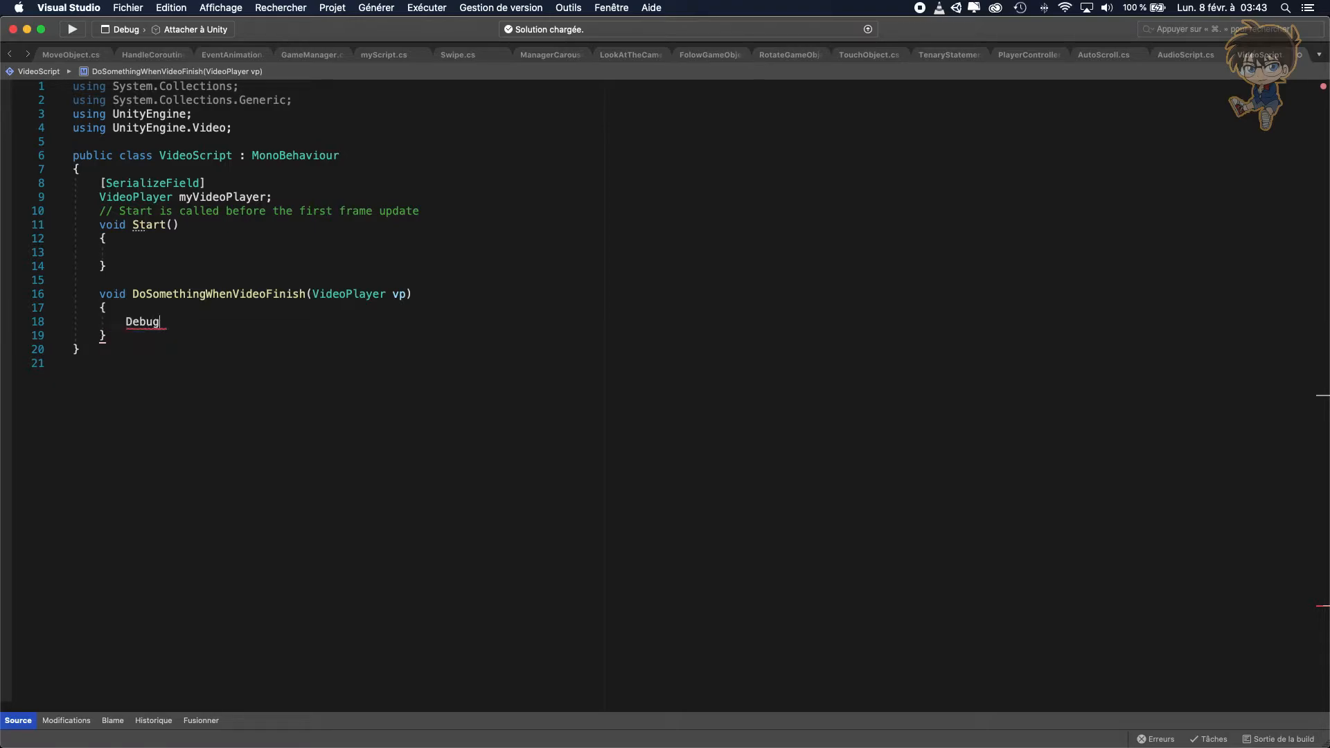
pyautogui.write('.lo')
pyautogui.press('Tab')
pyautogui.write('(')
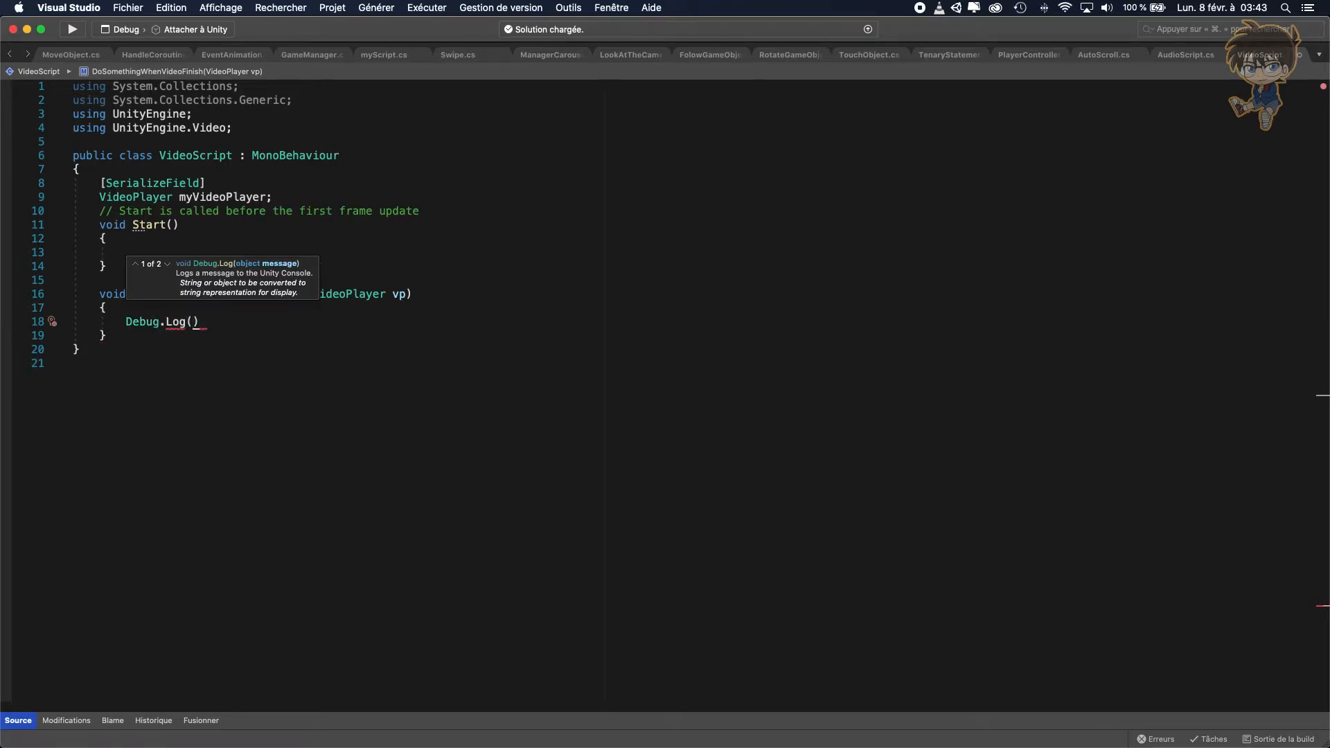
pyautogui.write('yeah')
pyautogui.press('BackSpace')
pyautogui.press('BackSpace')
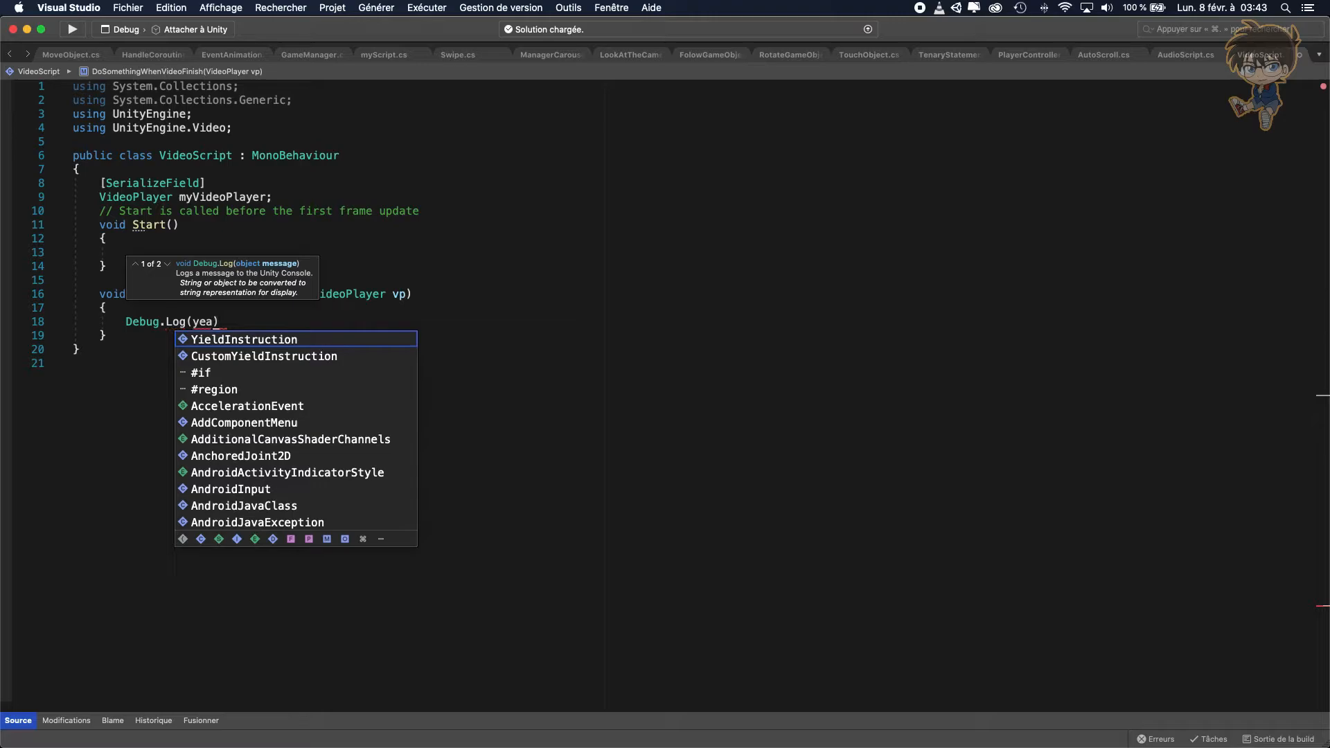
pyautogui.press('BackSpace')
pyautogui.press('BackSpace')
pyautogui.write('"Ye')
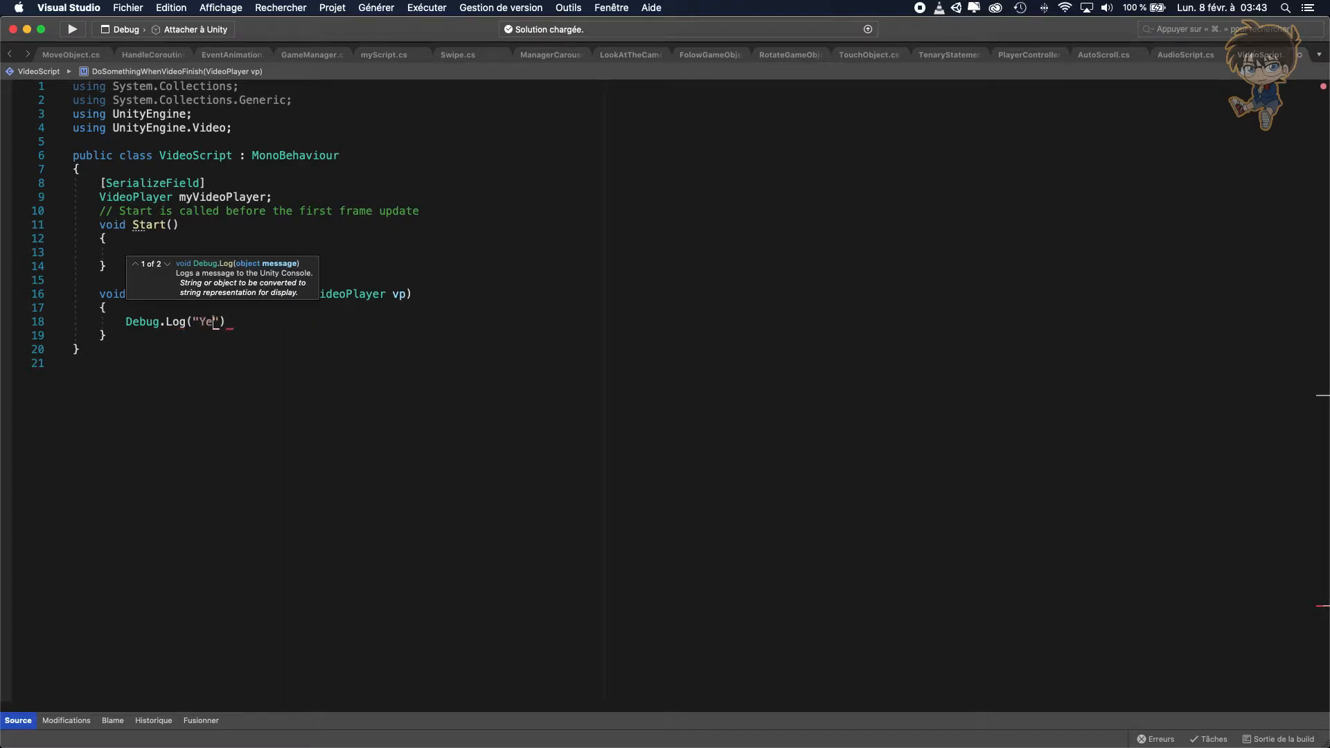
pyautogui.write('ahhh the vid')
pyautogui.write('eos')
pyautogui.press('BackSpace')
pyautogui.press('BackSpace')
pyautogui.write('is ')
pyautogui.write('finish')
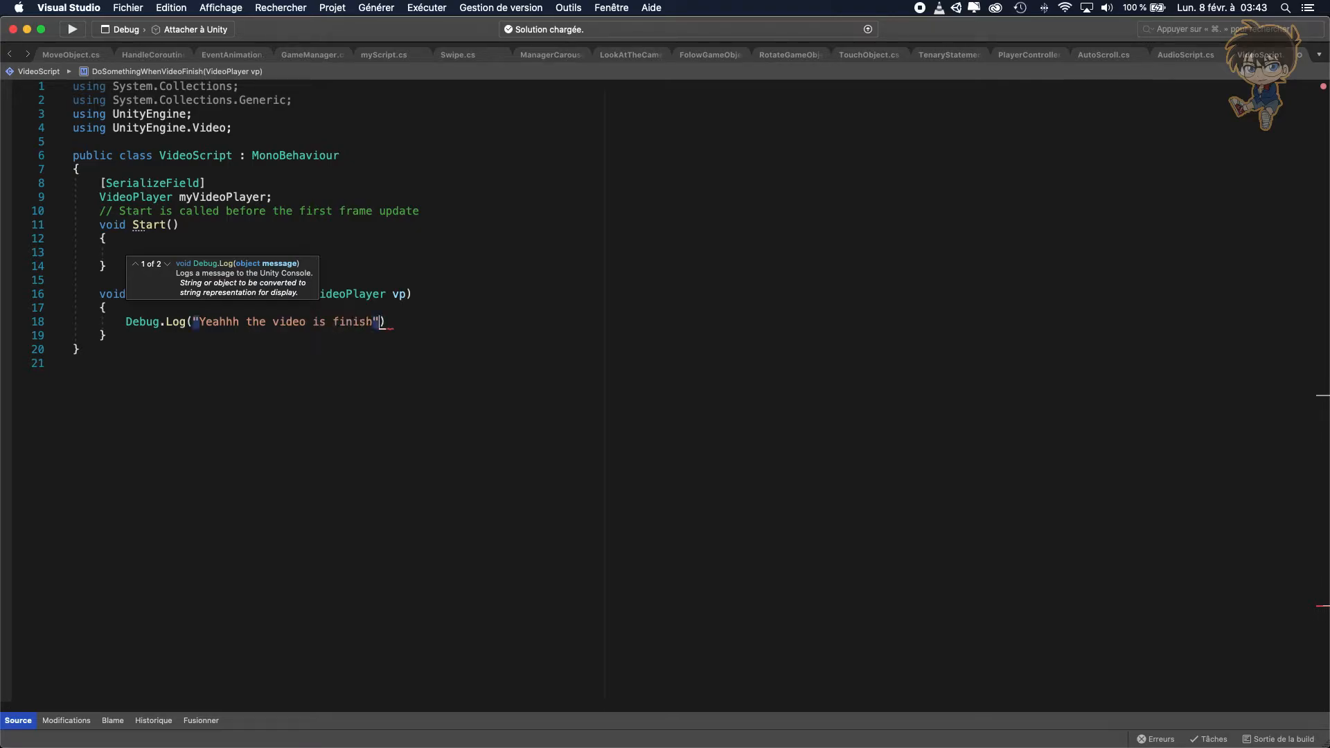
pyautogui.press('Right')
pyautogui.press('Right')
pyautogui.write(';')
pyautogui.press('Return')
pyautogui.write(';')
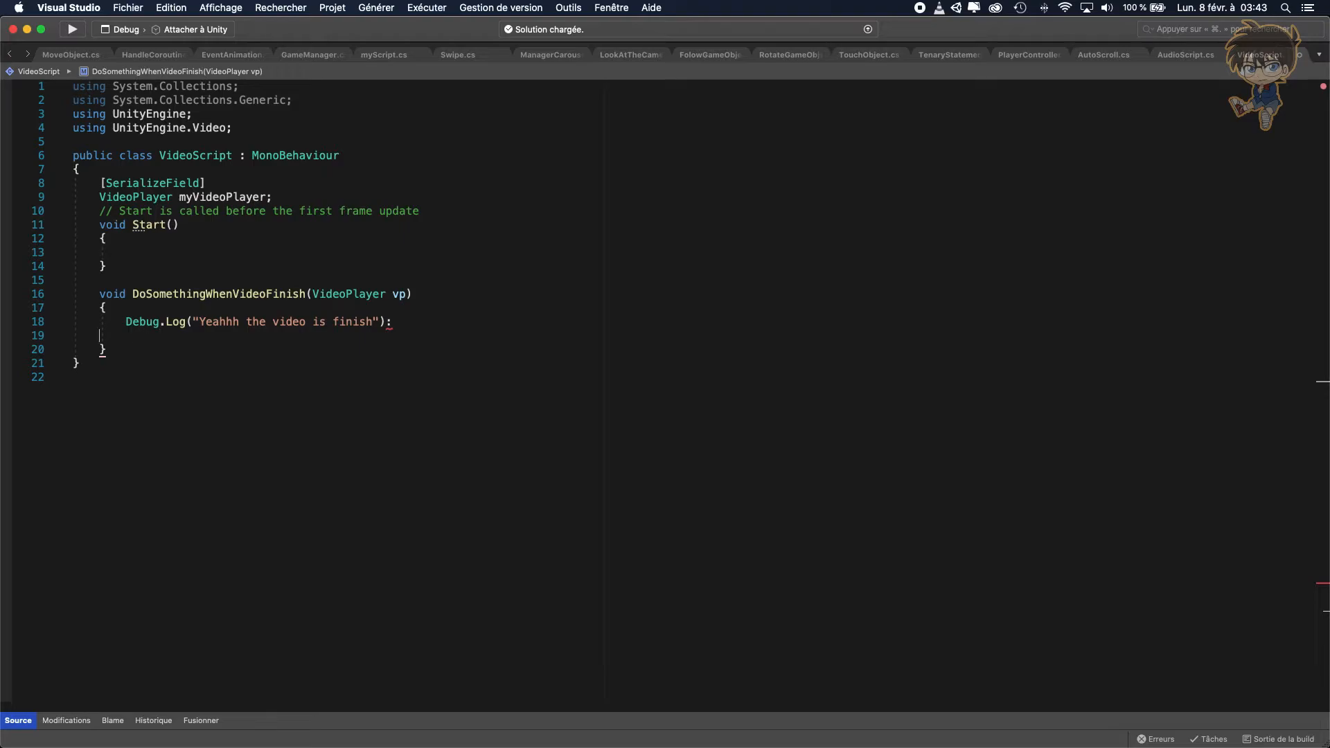
pyautogui.press('BackSpace')
pyautogui.press('BackSpace')
pyautogui.write(';')
# In Start, write 'myVideoPlayer.loopPointReached += '
pyautogui.click(162, 257)
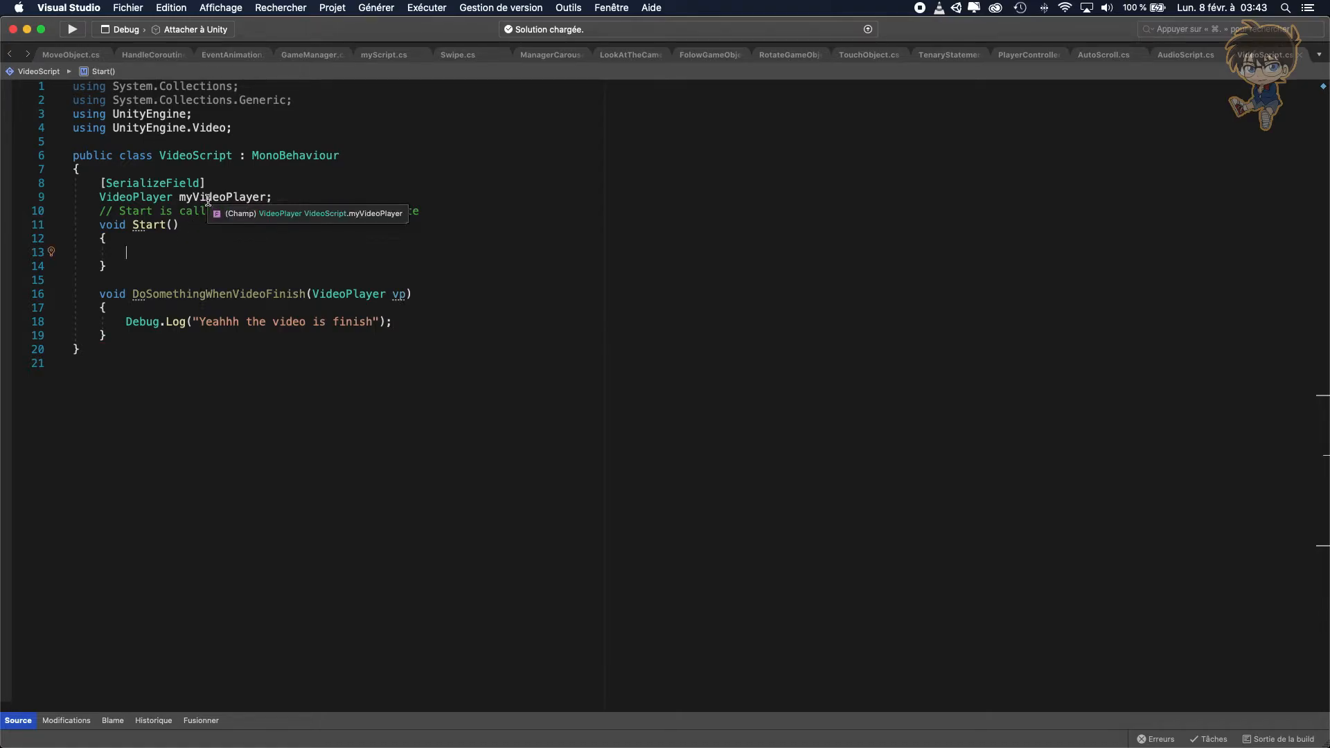
pyautogui.write('my')
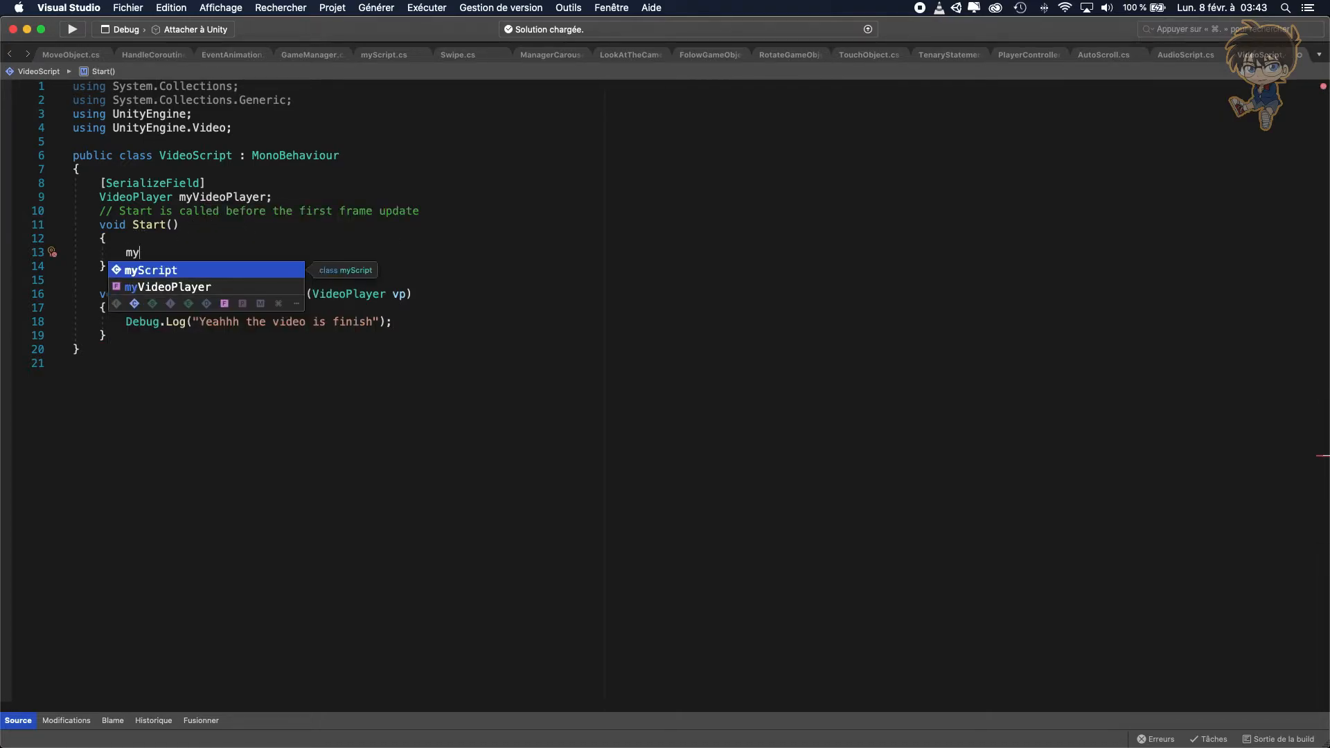
pyautogui.press('Down')
pyautogui.press('Tab')
pyautogui.write('.')
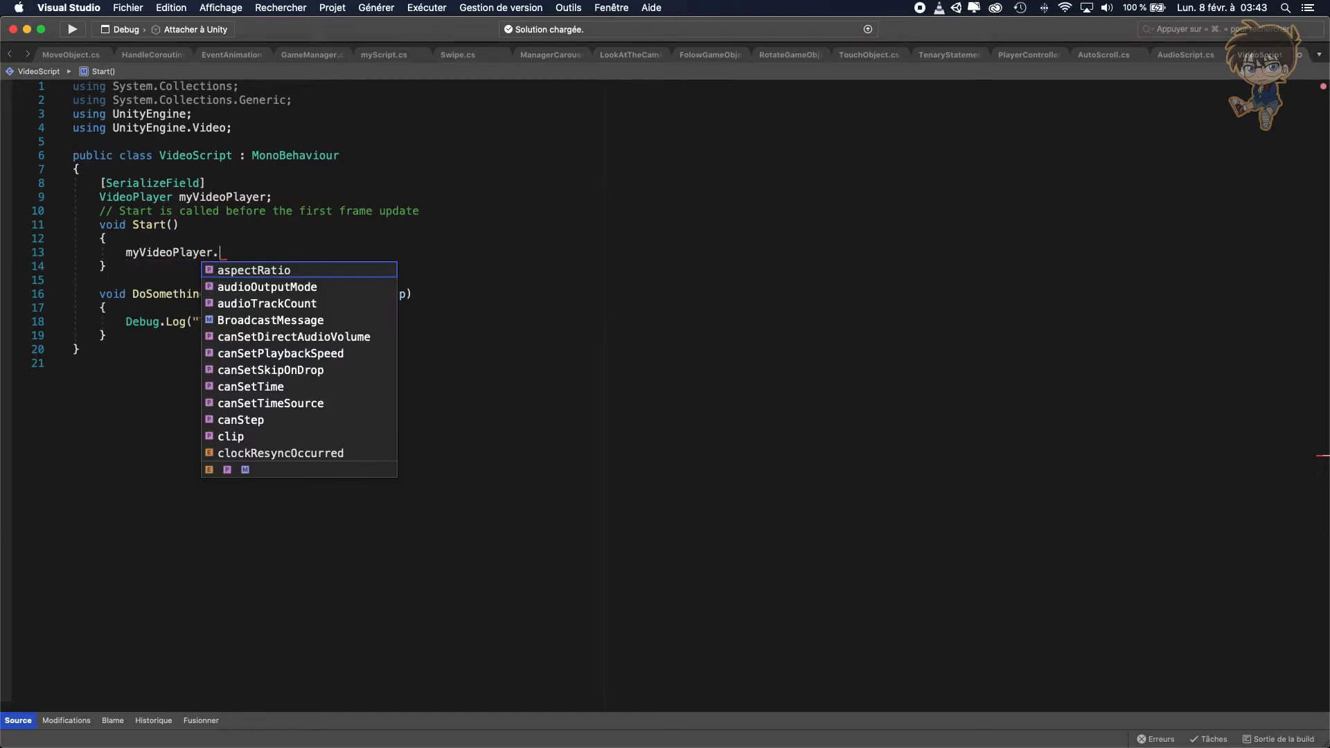
pyautogui.write('loo')
pyautogui.press('Tab')
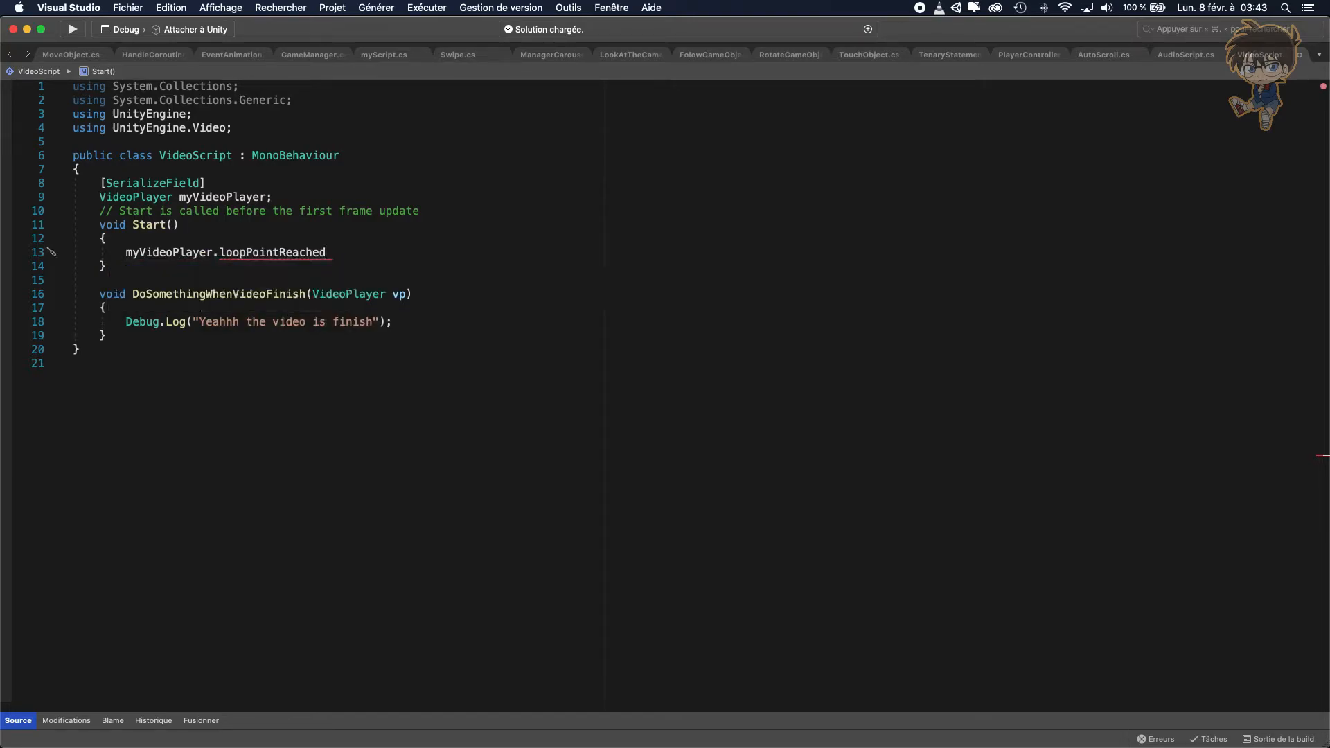
pyautogui.write('=+')
pyautogui.press('BackSpace')
pyautogui.write('+')
pyautogui.press('End')
# Copy the DoSomethingWhenVideoFinish name and paste it after the += operator
pyautogui.doubleClick(212, 295)
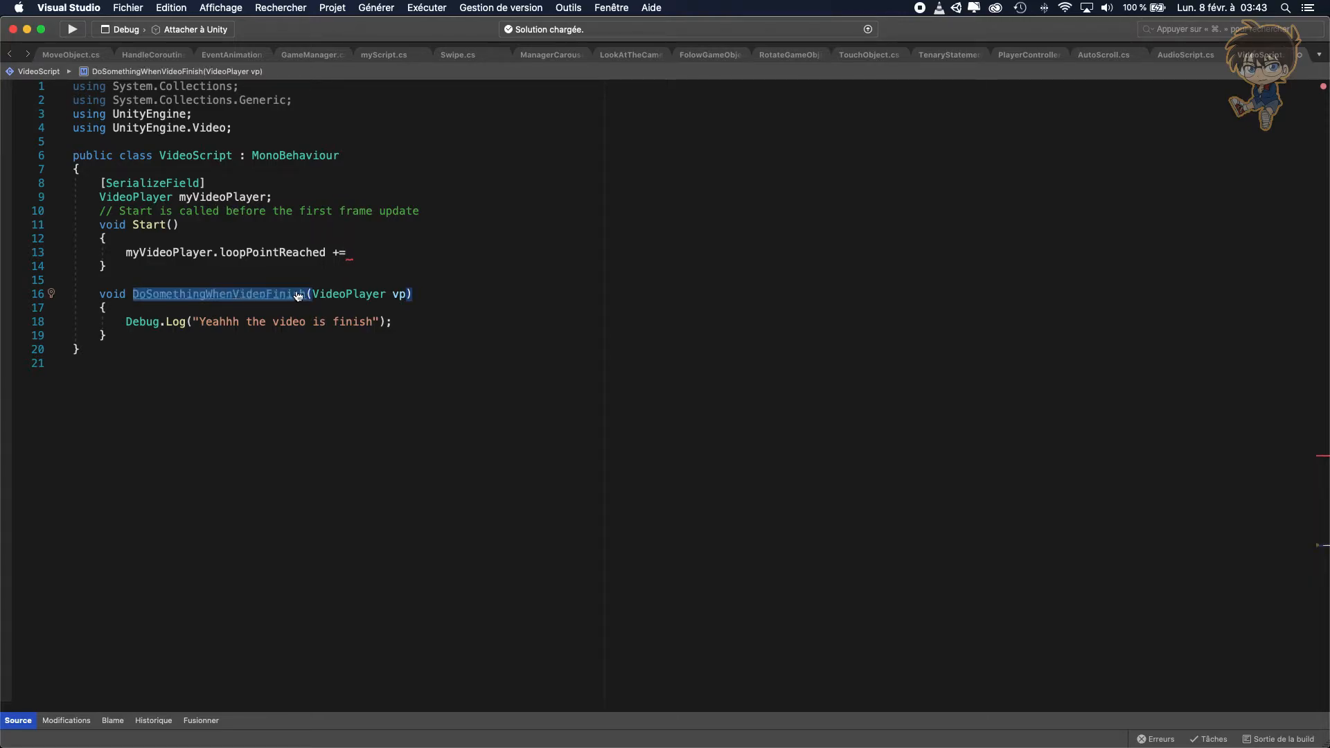
pyautogui.press('super+c')
pyautogui.click(367, 255)
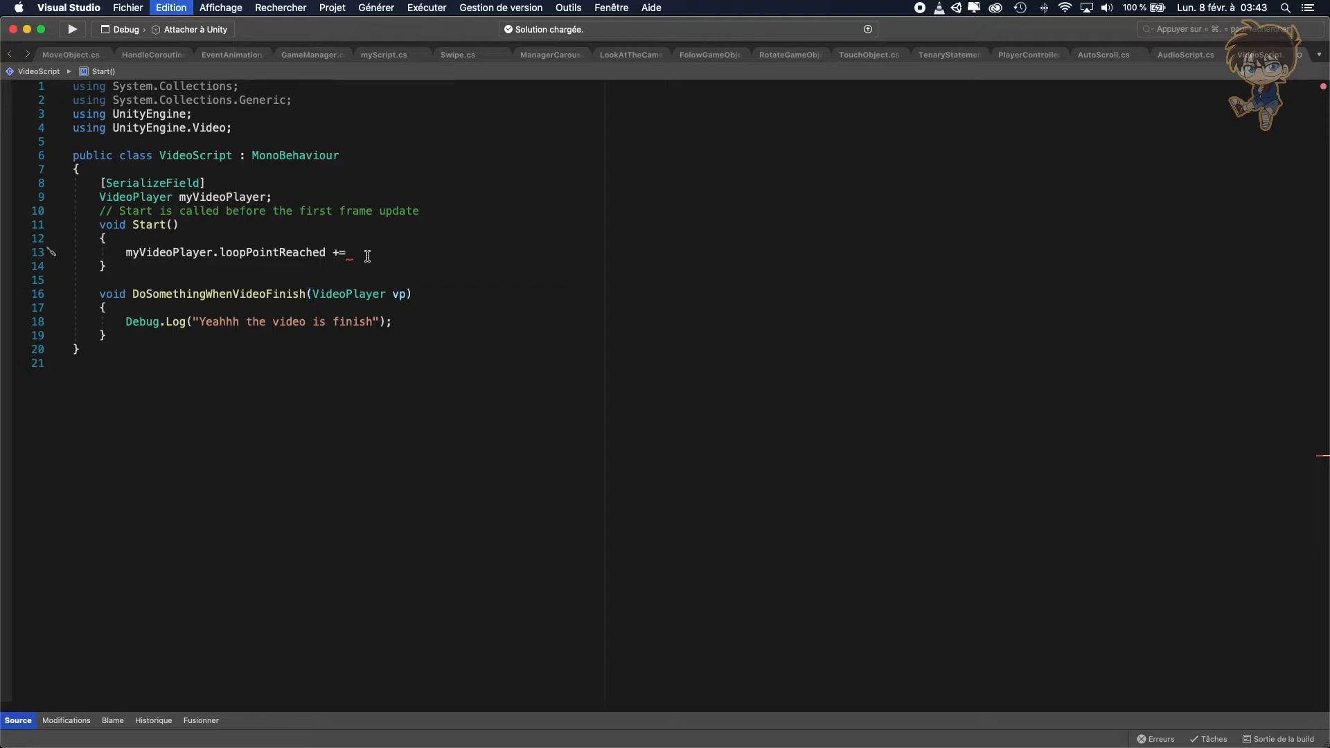
pyautogui.press('super+v')
pyautogui.write(';')
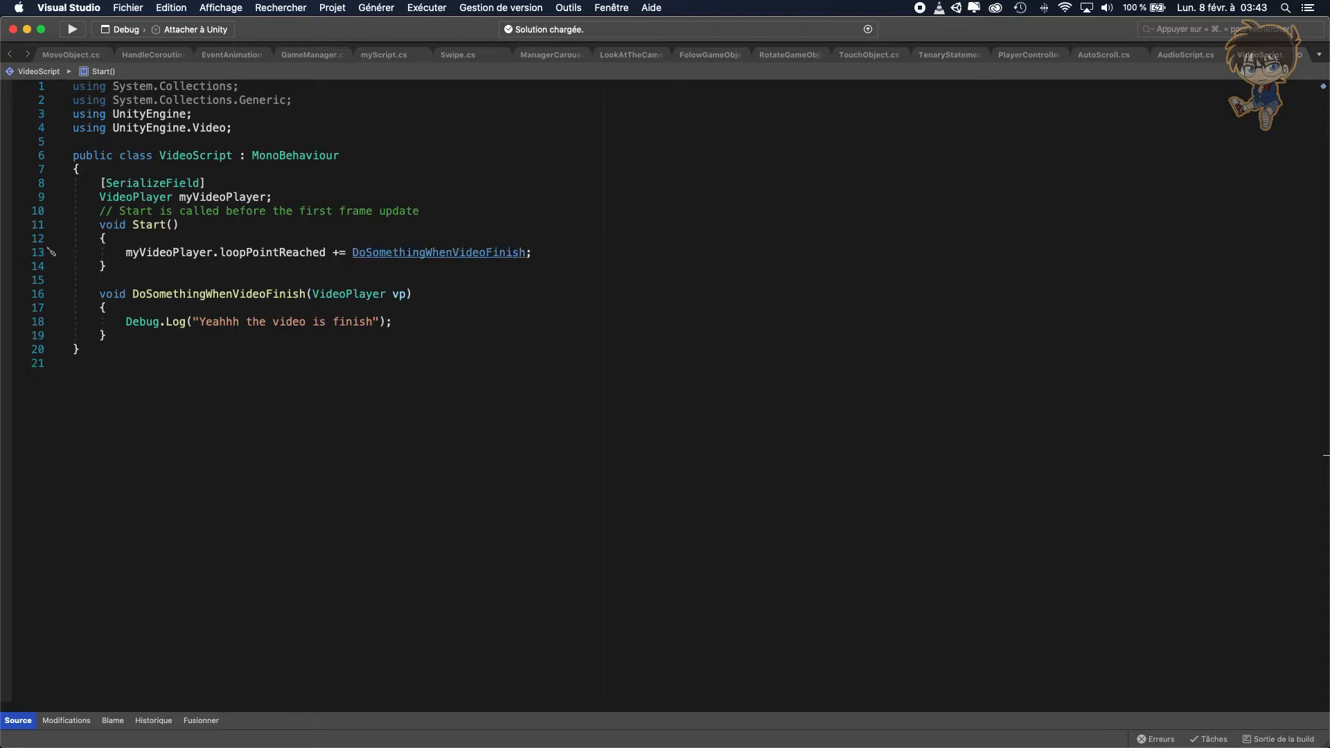
pyautogui.moveTo(532, 252); pyautogui.dragTo(122, 254)
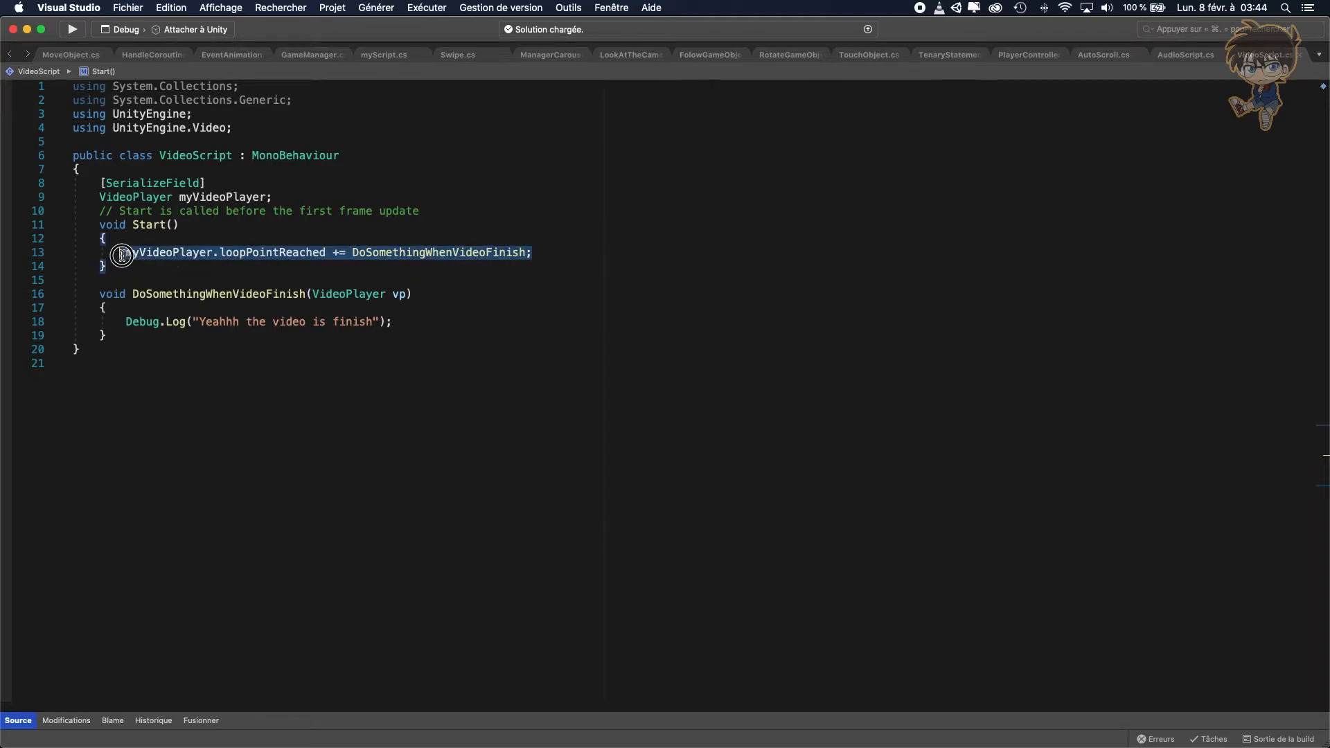
pyautogui.click(619, 277)
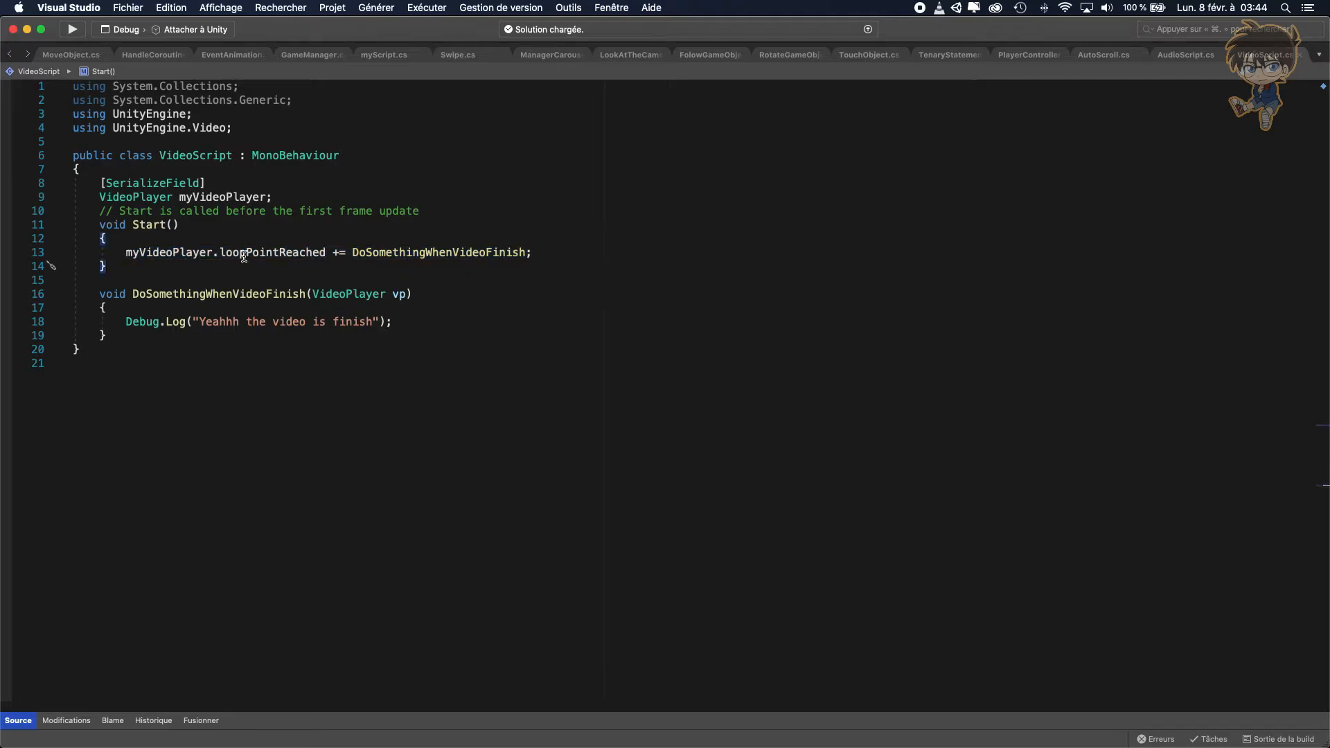
pyautogui.moveTo(126, 253); pyautogui.dragTo(325, 253)
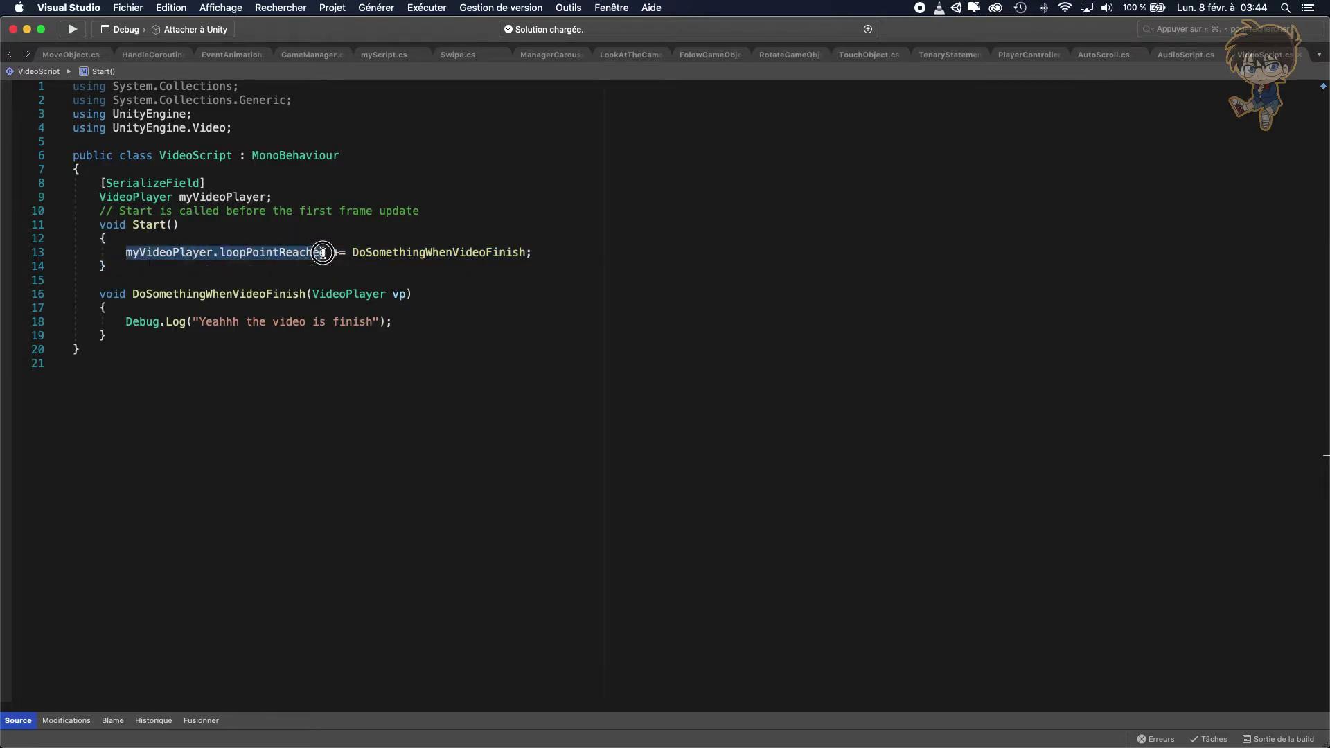
pyautogui.click(250, 266)
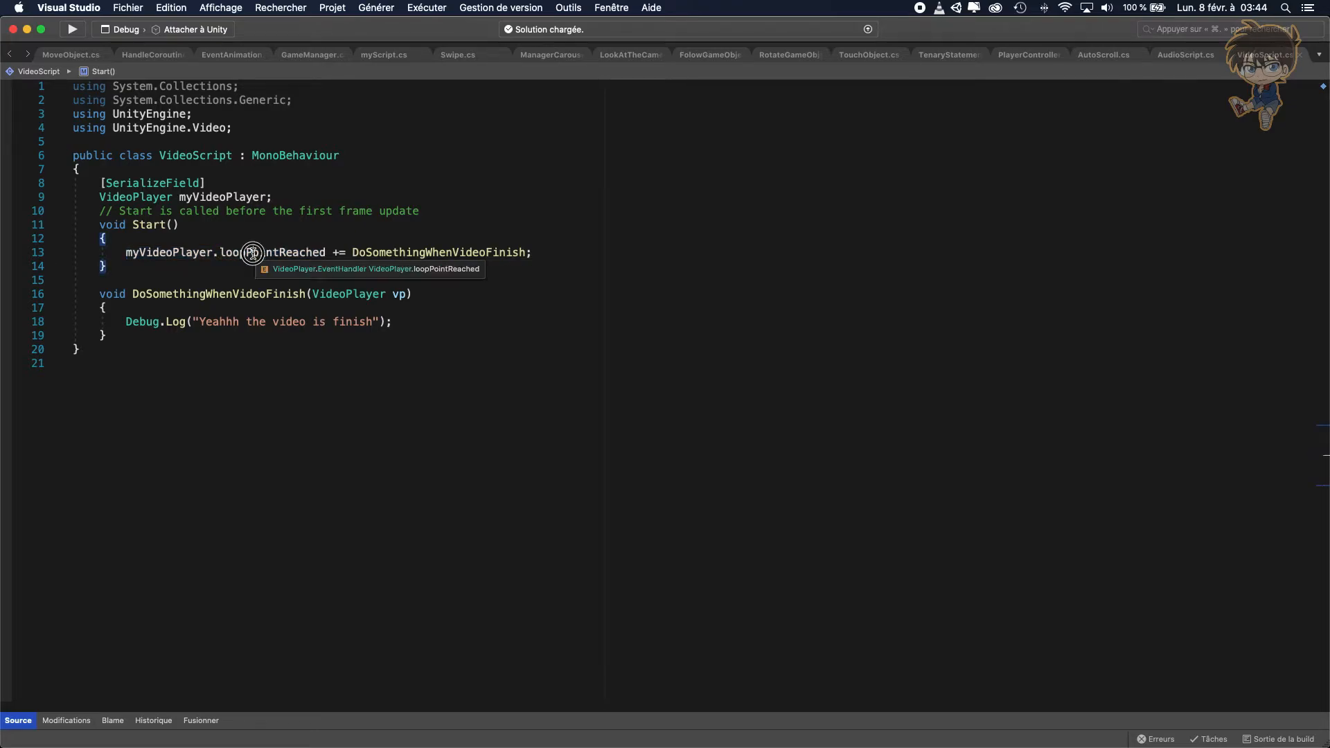
pyautogui.doubleClick(252, 253)
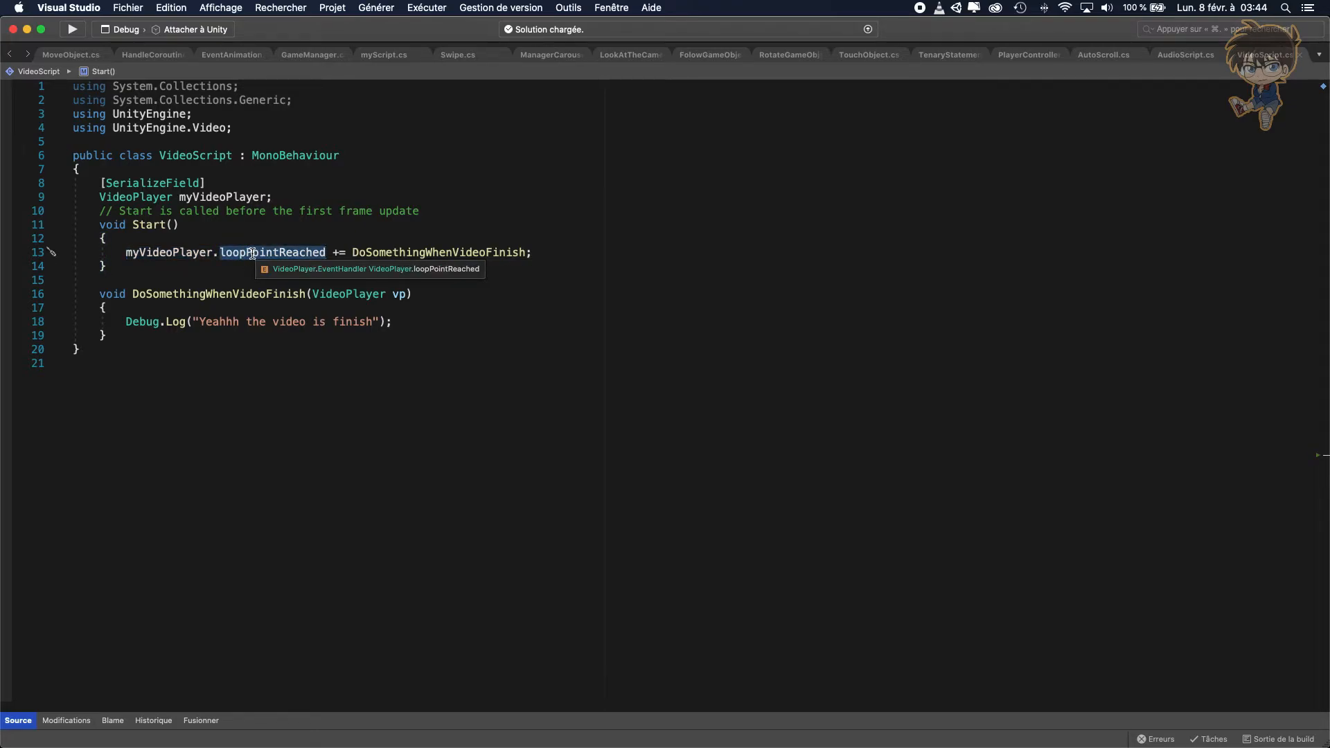
pyautogui.doubleClick(179, 253)
pyautogui.doubleClick(273, 252)
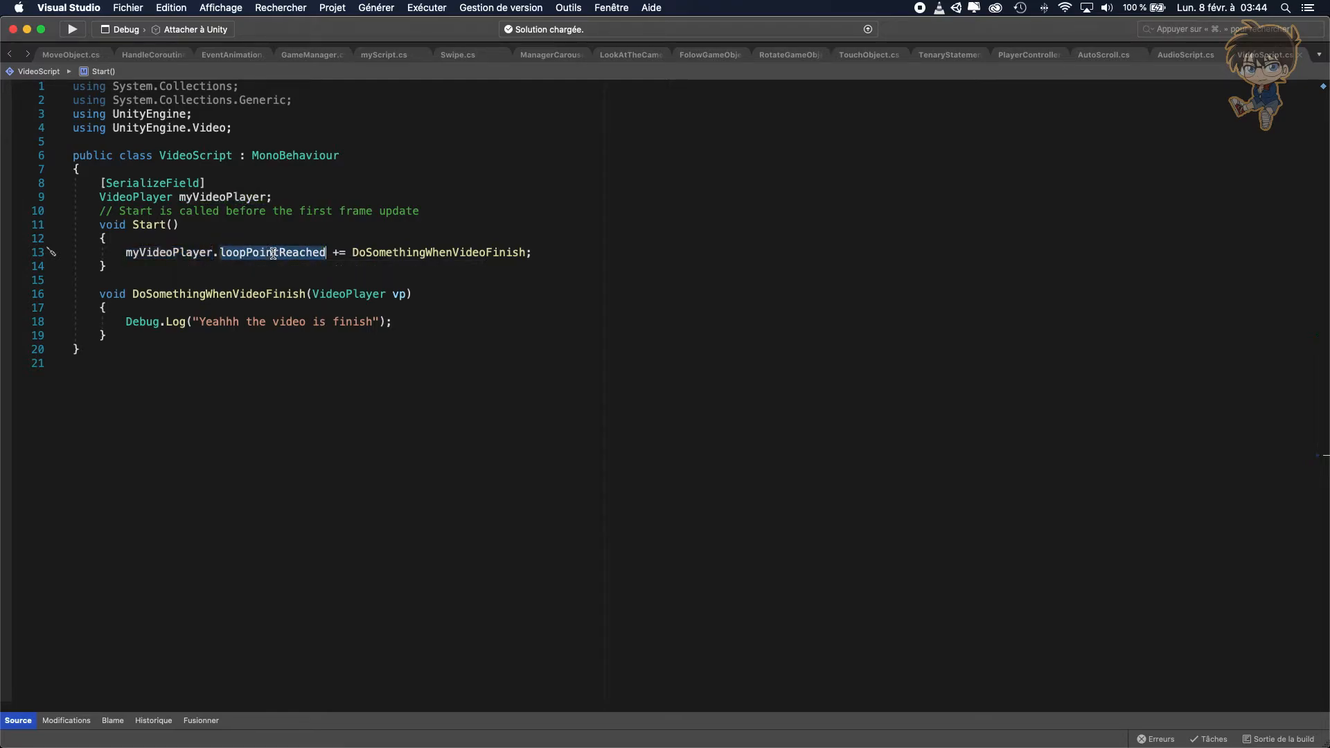
pyautogui.moveTo(312, 252)
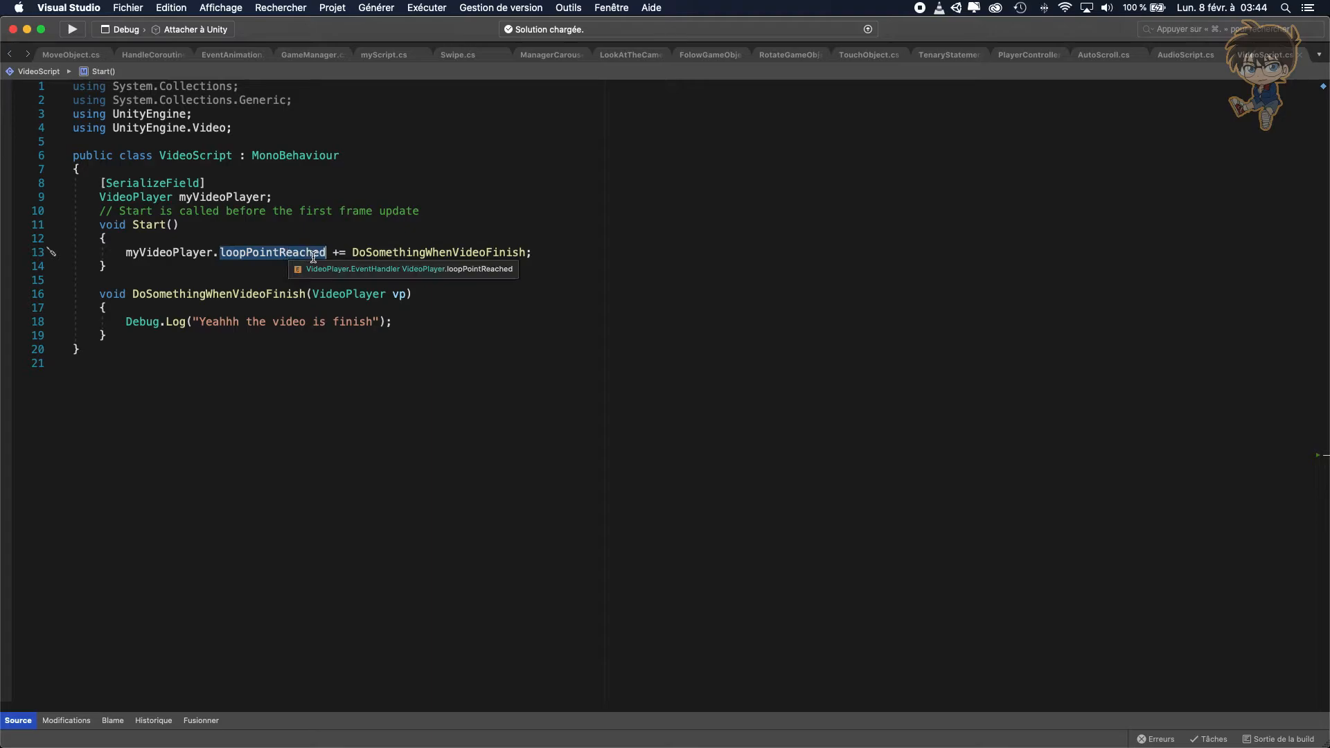
pyautogui.doubleClick(413, 253)
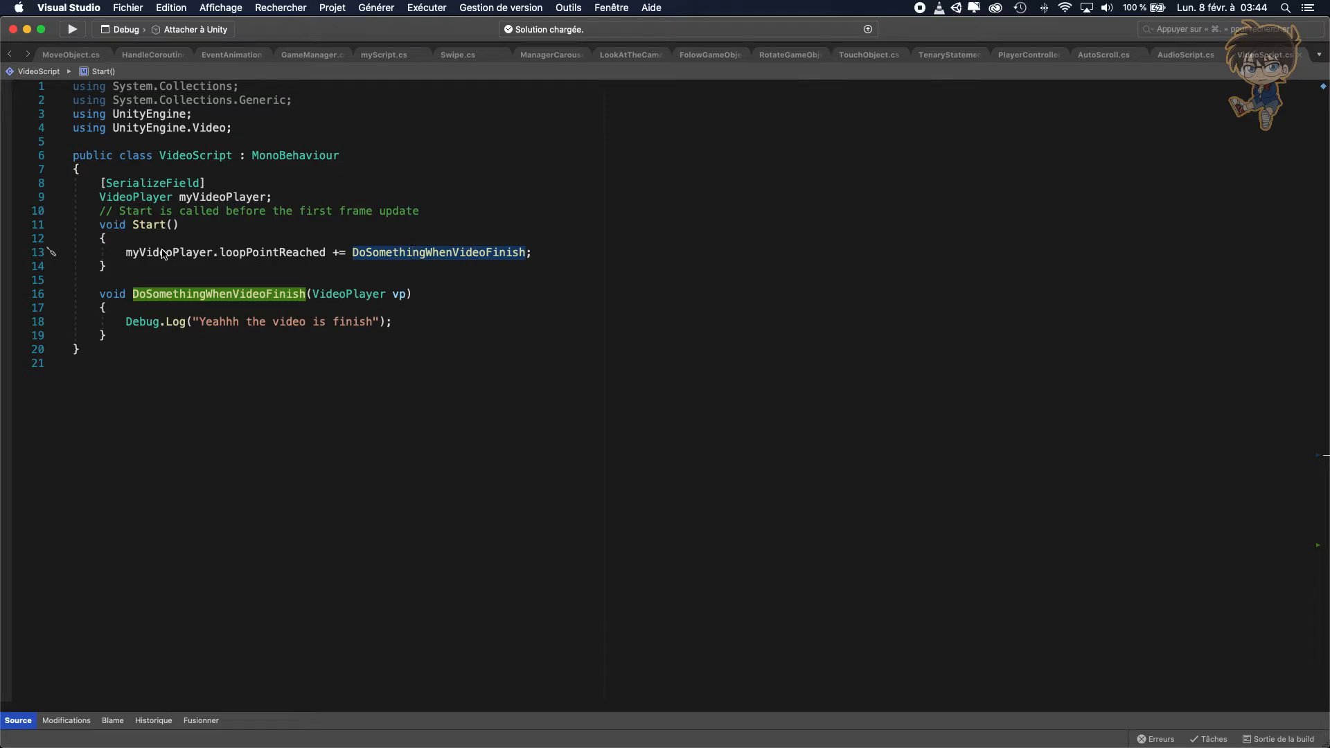
pyautogui.click(123, 253)
pyautogui.moveTo(122, 252); pyautogui.dragTo(329, 252)
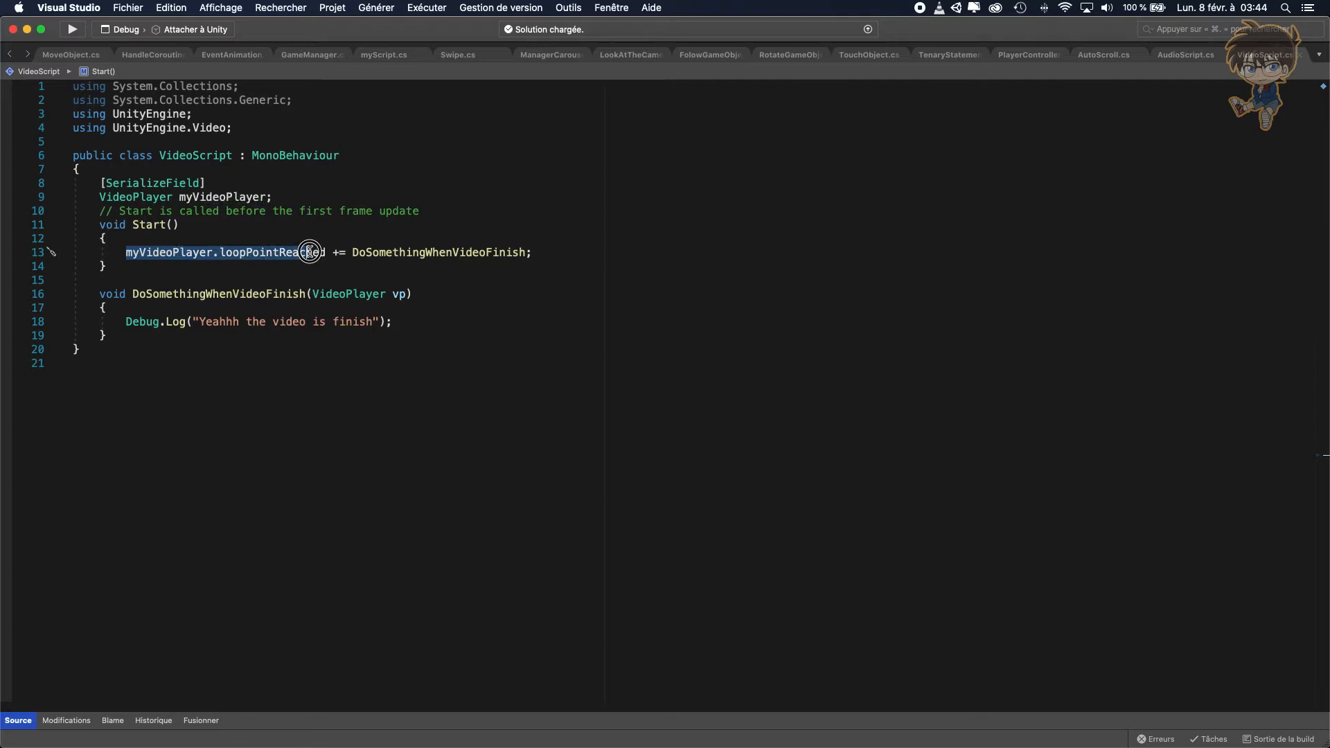
pyautogui.doubleClick(174, 252)
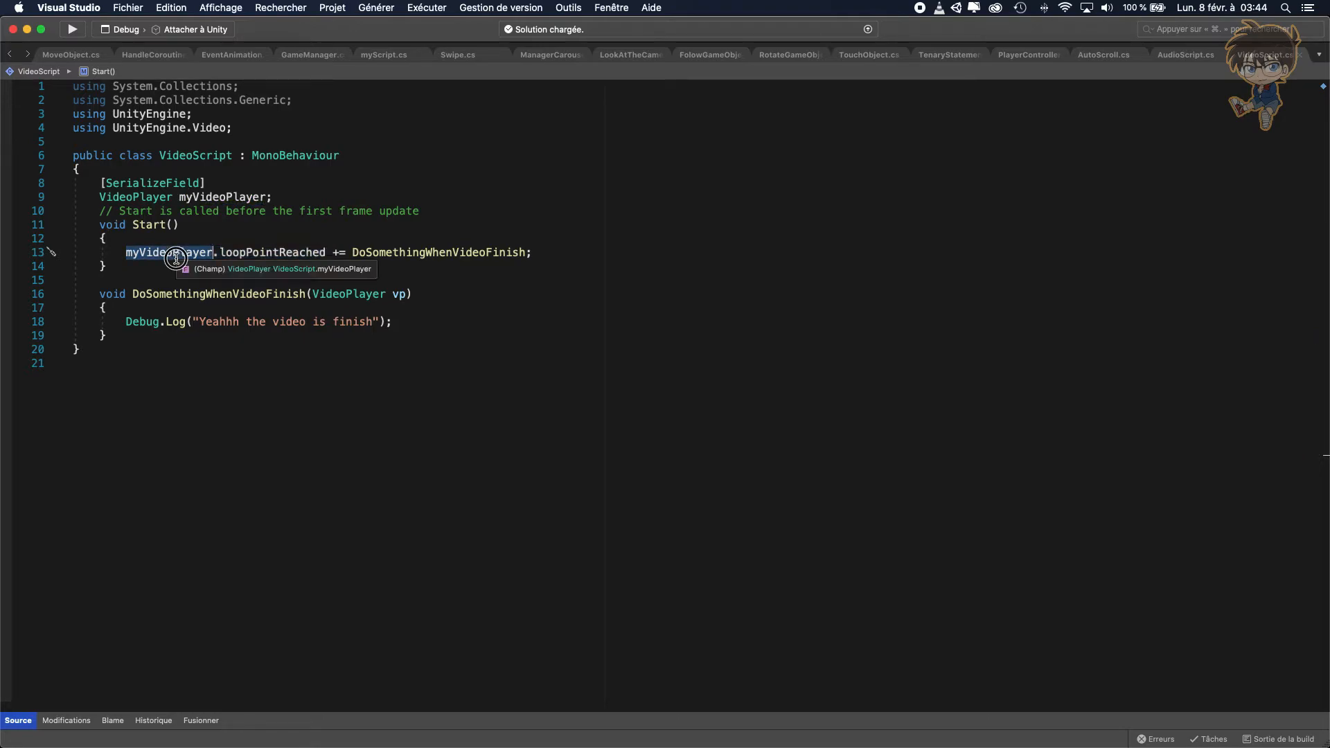
pyautogui.doubleClick(271, 252)
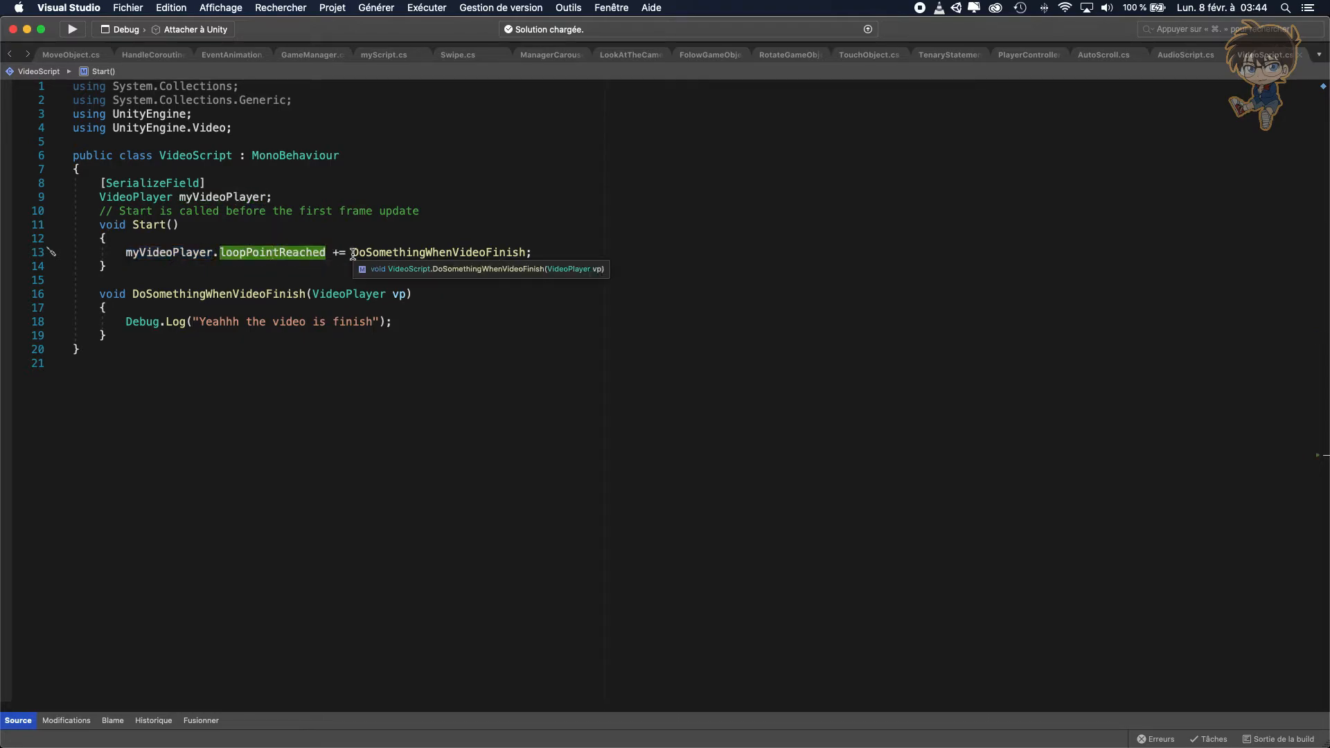
pyautogui.moveTo(354, 252); pyautogui.dragTo(538, 255)
pyautogui.click(558, 324)
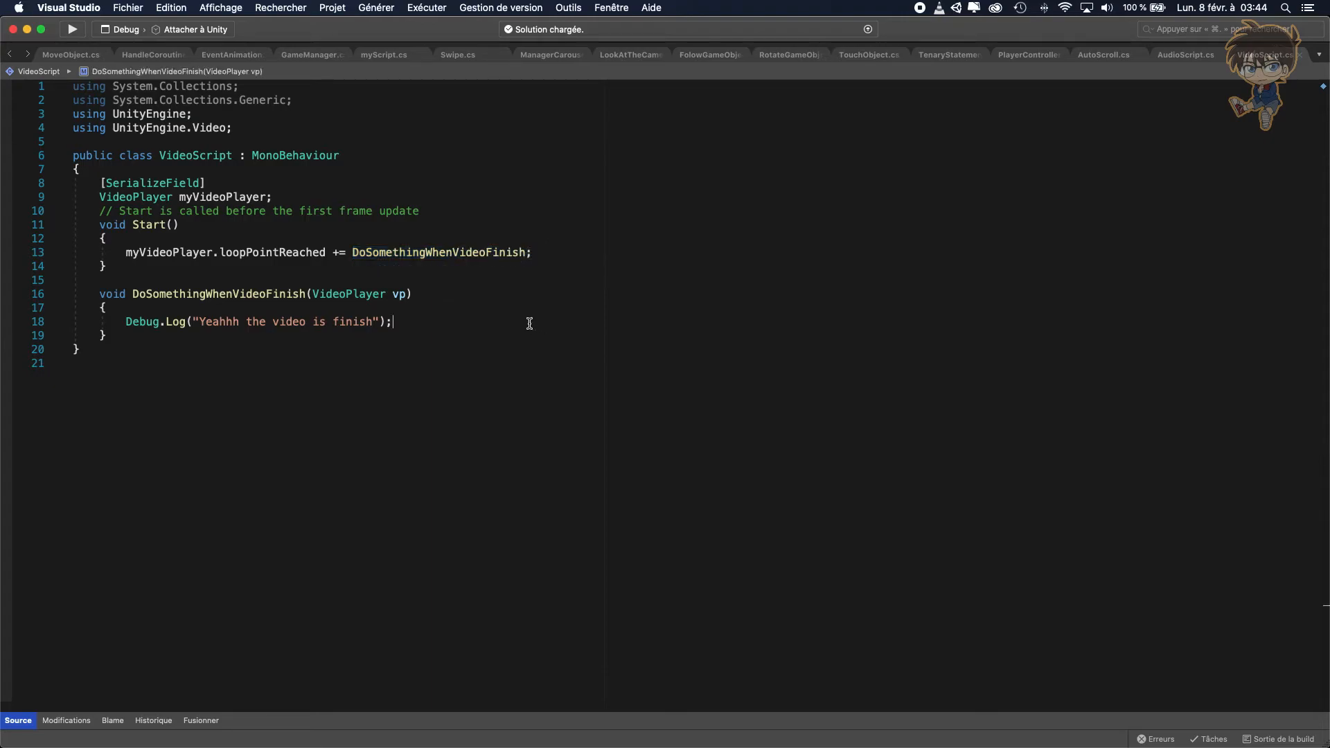
pyautogui.doubleClick(146, 224)
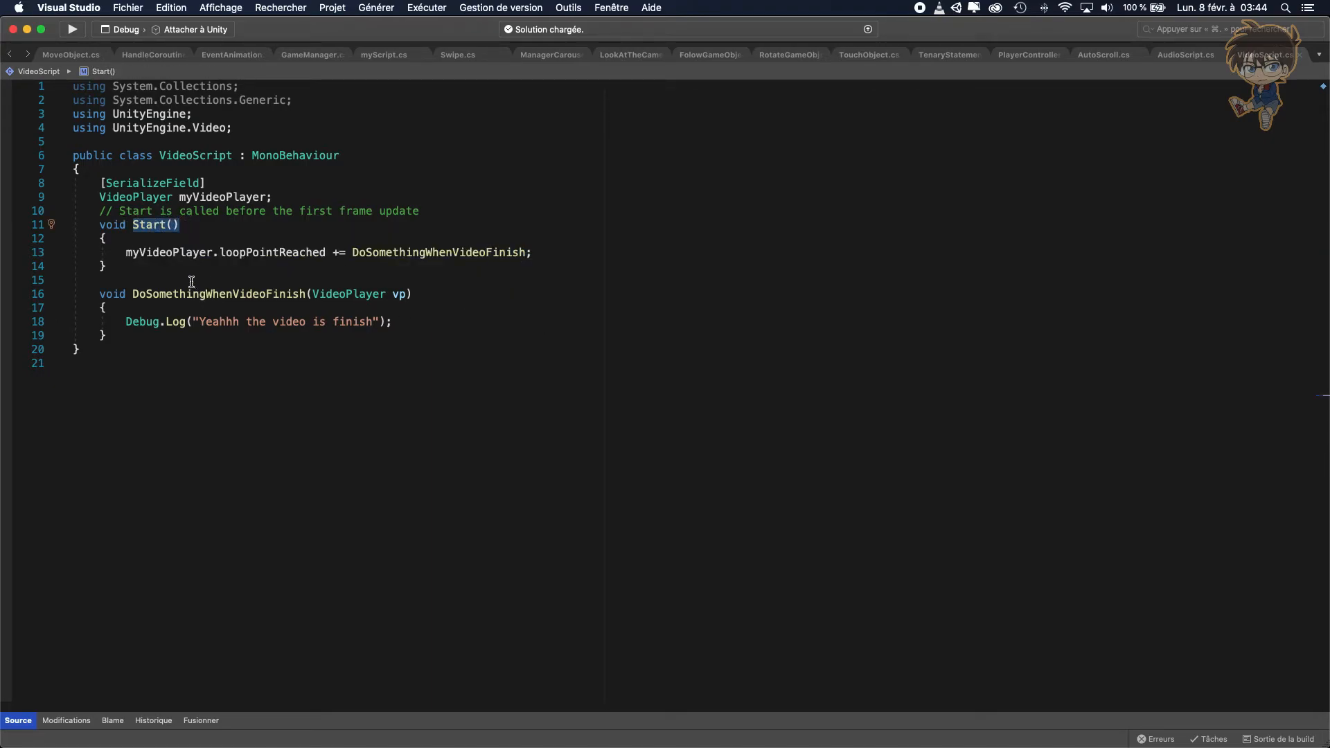
pyautogui.click(126, 253)
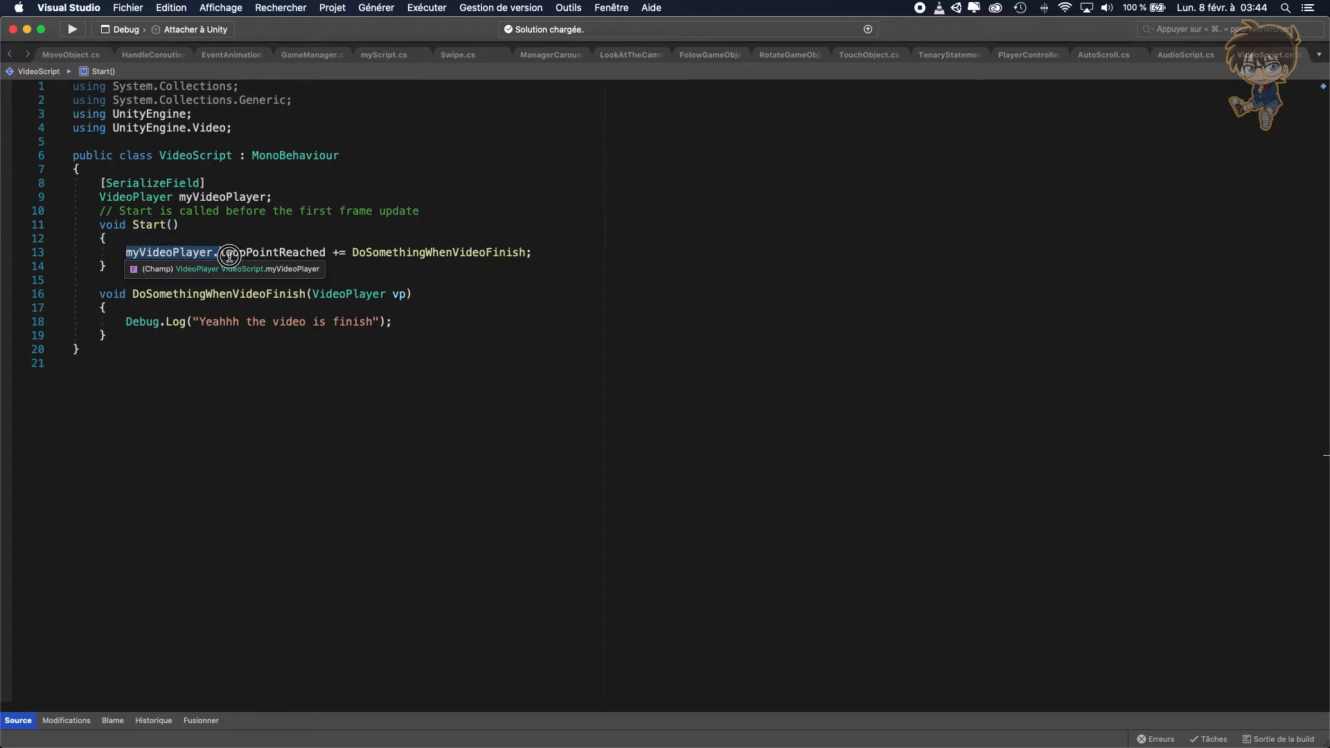
pyautogui.moveTo(126, 253); pyautogui.dragTo(530, 253)
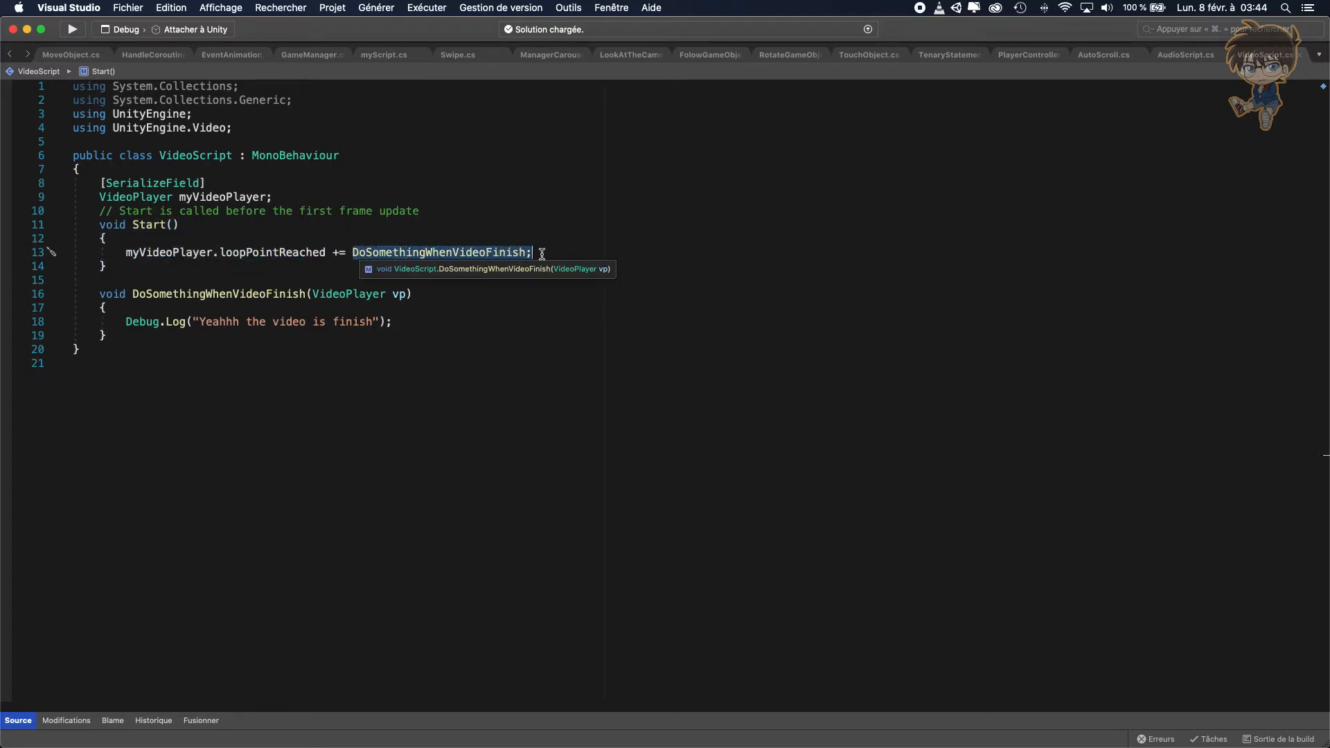
pyautogui.click(600, 312)
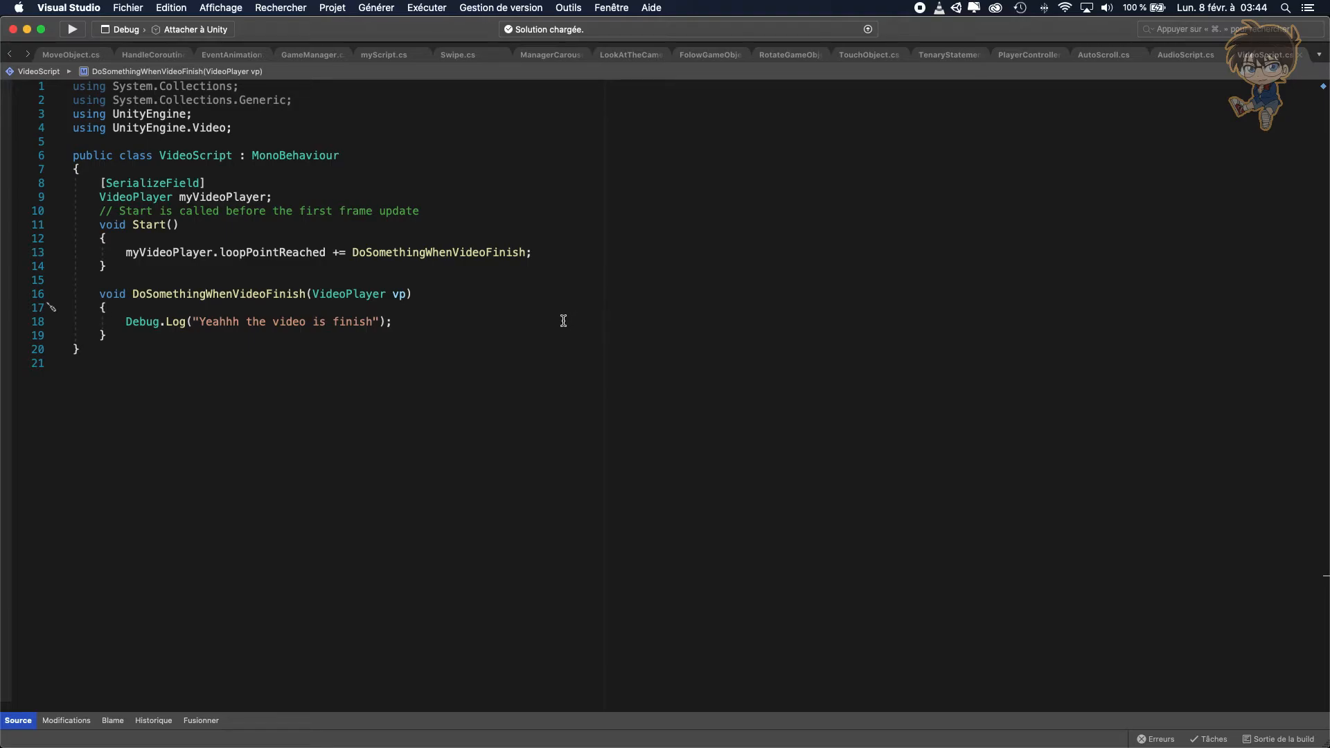
pyautogui.click(123, 253)
pyautogui.moveTo(123, 253); pyautogui.dragTo(546, 260)
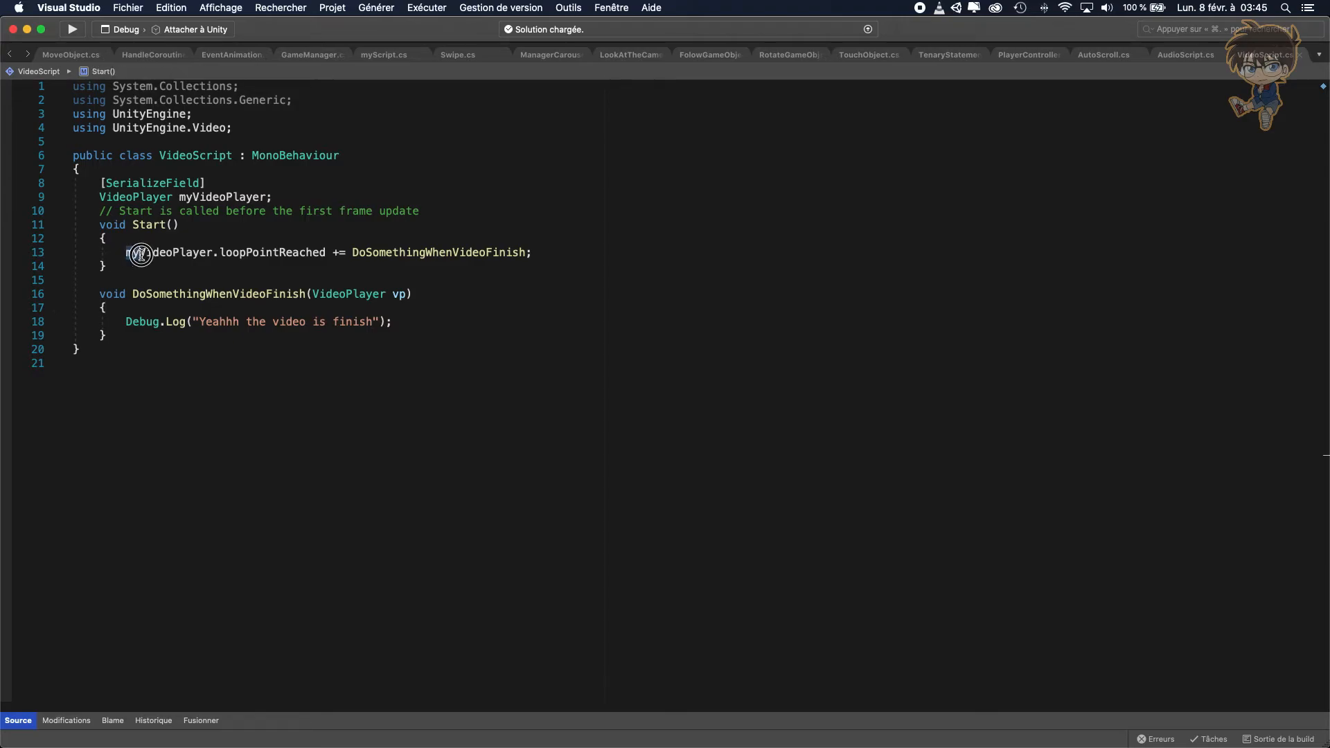
pyautogui.click(412, 294)
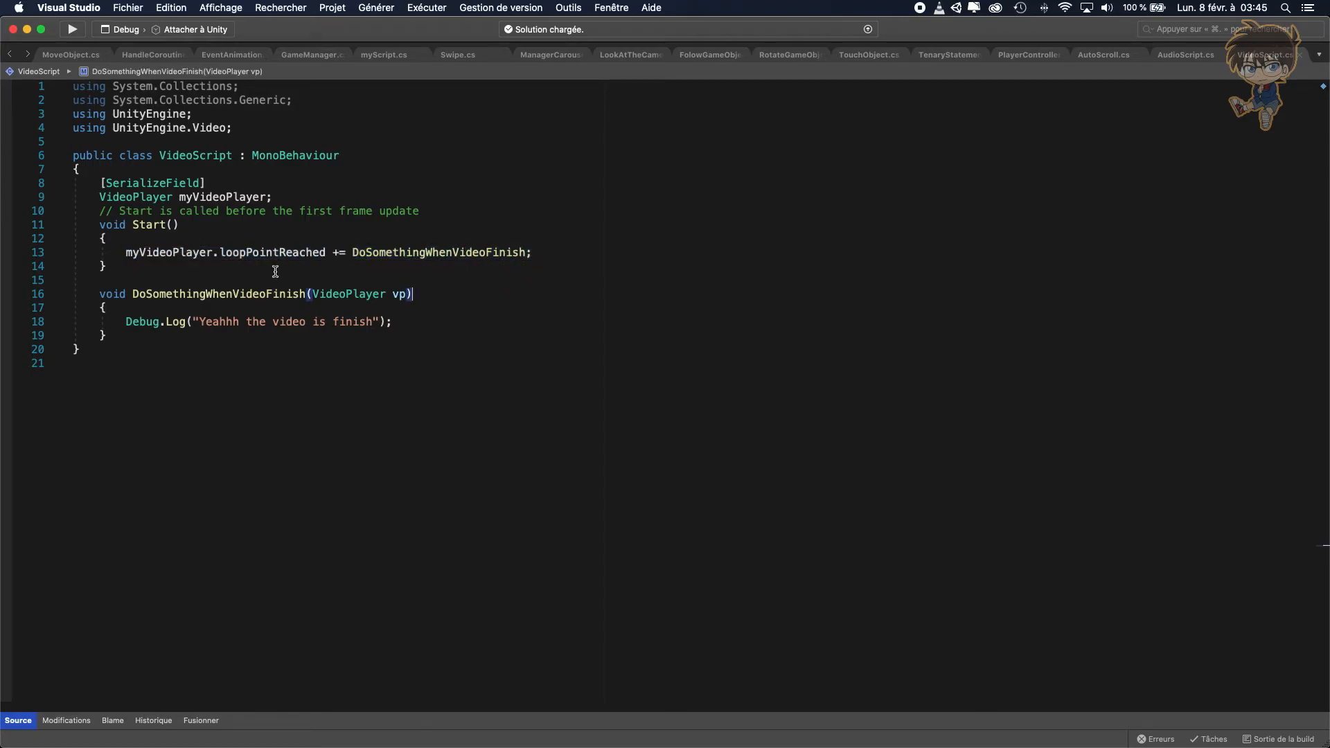
pyautogui.moveTo(122, 253); pyautogui.dragTo(526, 253)
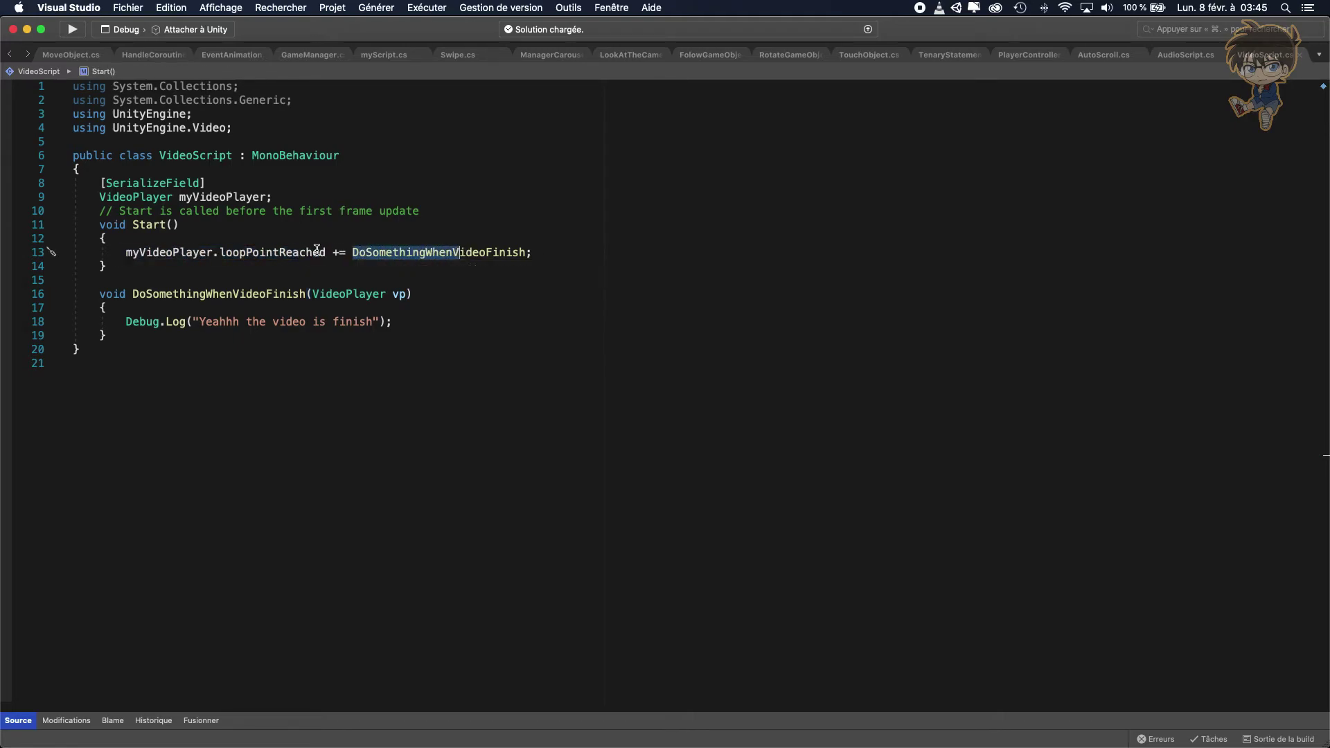
pyautogui.doubleClick(259, 253)
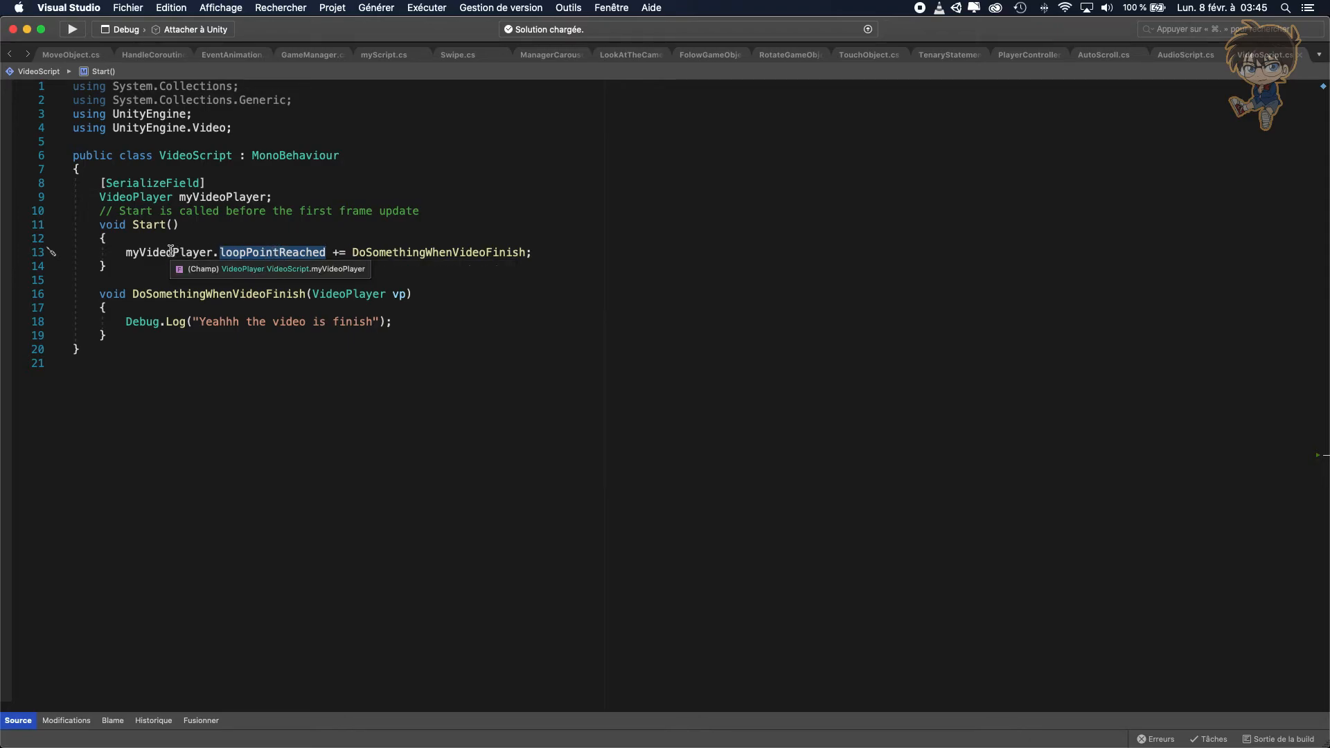
pyautogui.moveTo(353, 252); pyautogui.dragTo(547, 259)
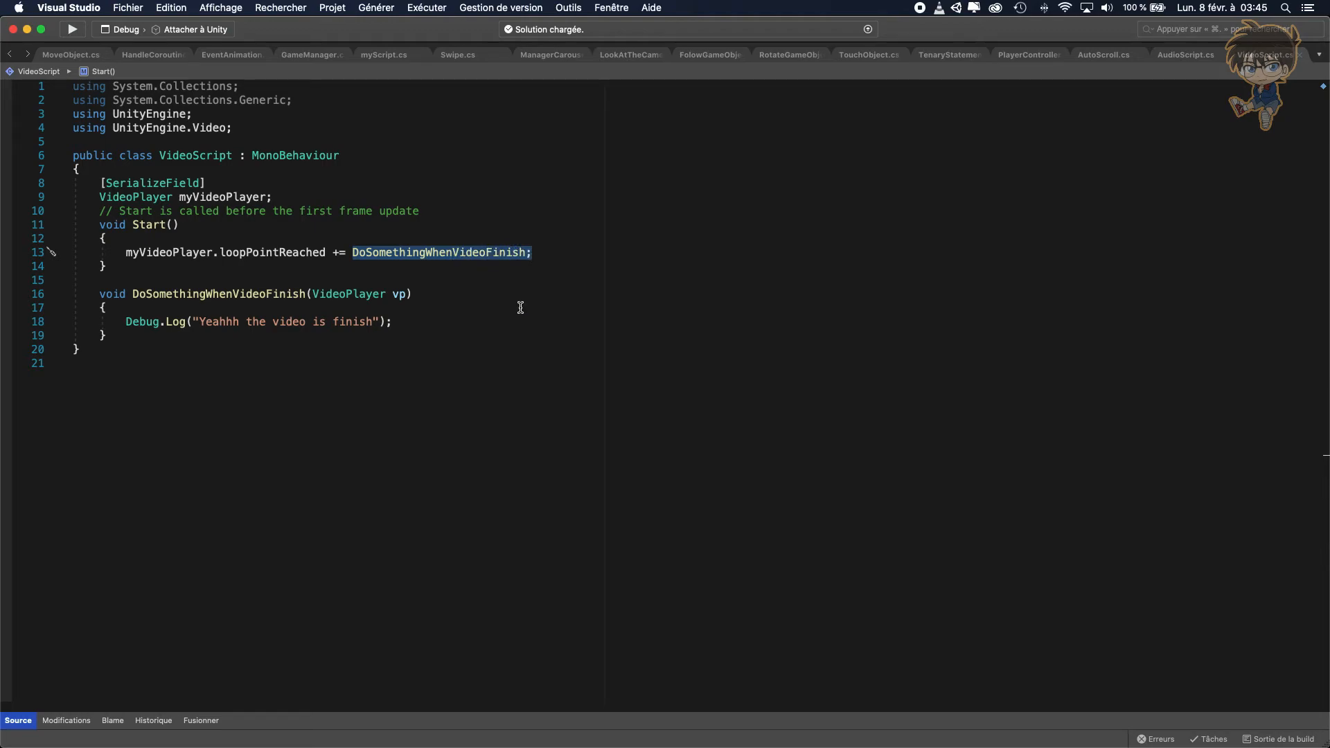
pyautogui.doubleClick(372, 295)
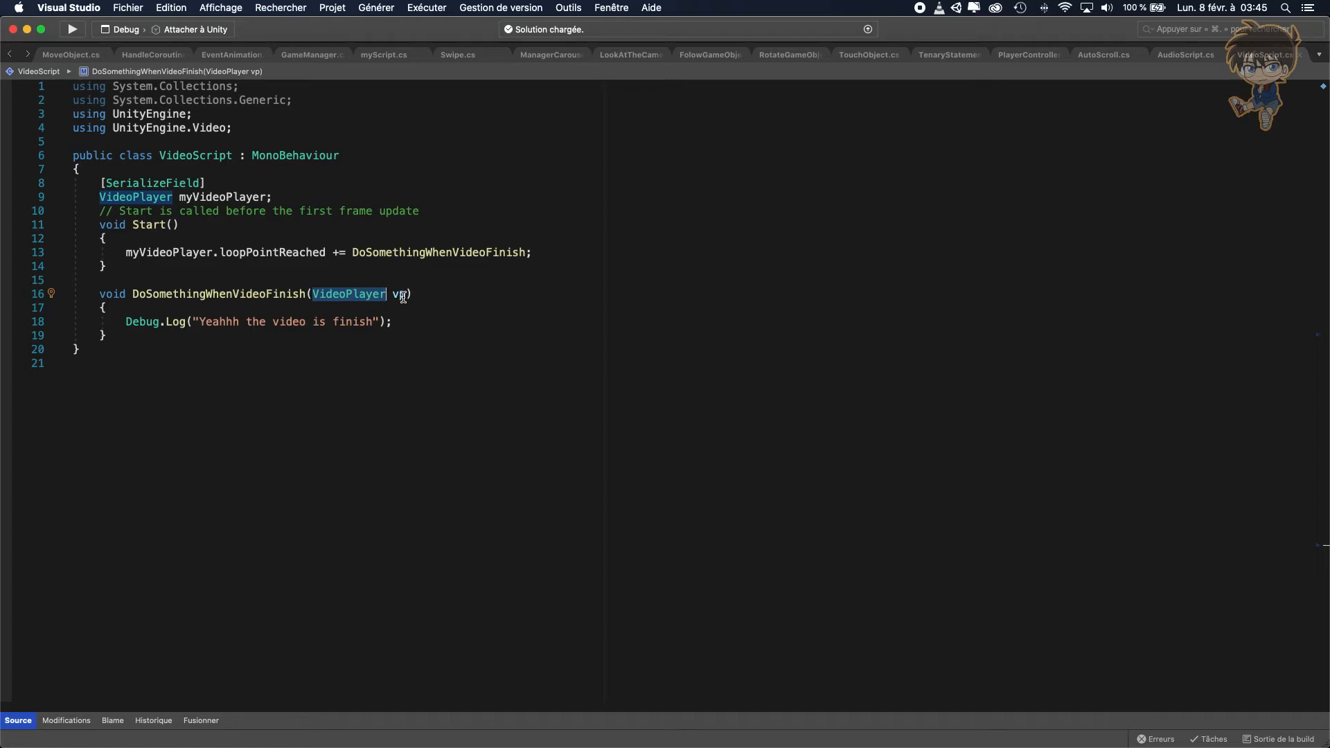
# Back in Unity, create an empty GameObject and reset its Transform to the origin
pyautogui.click(29, 30)
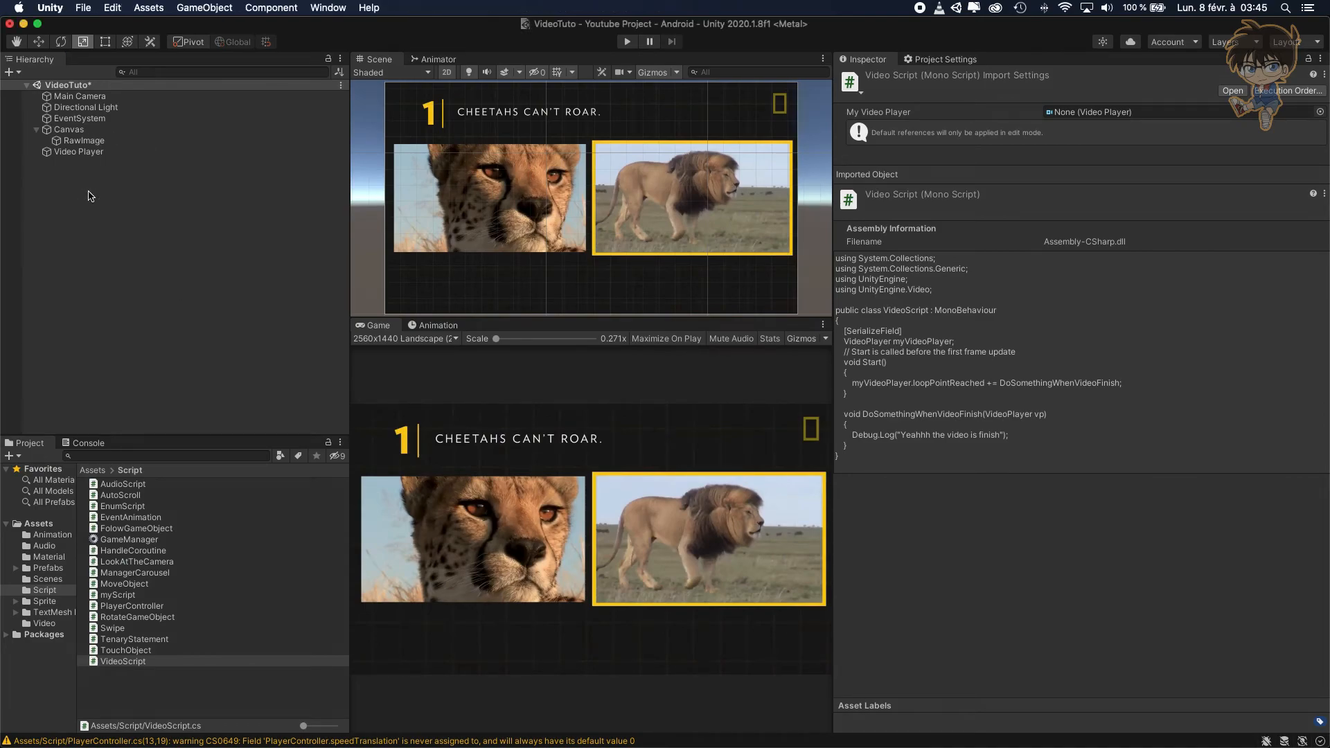
pyautogui.click(96, 152)
pyautogui.click(92, 222)
pyautogui.rightClick(97, 221)
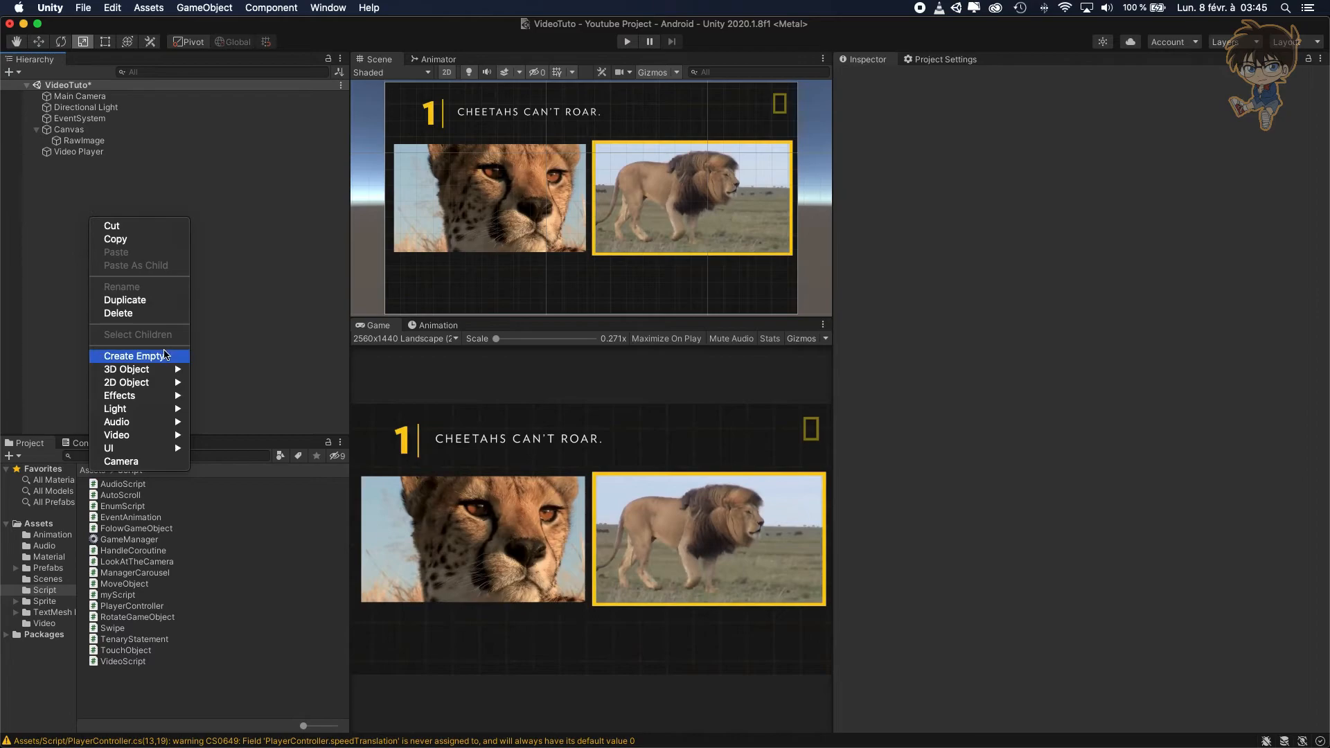
pyautogui.click(133, 355)
pyautogui.click(1320, 115)
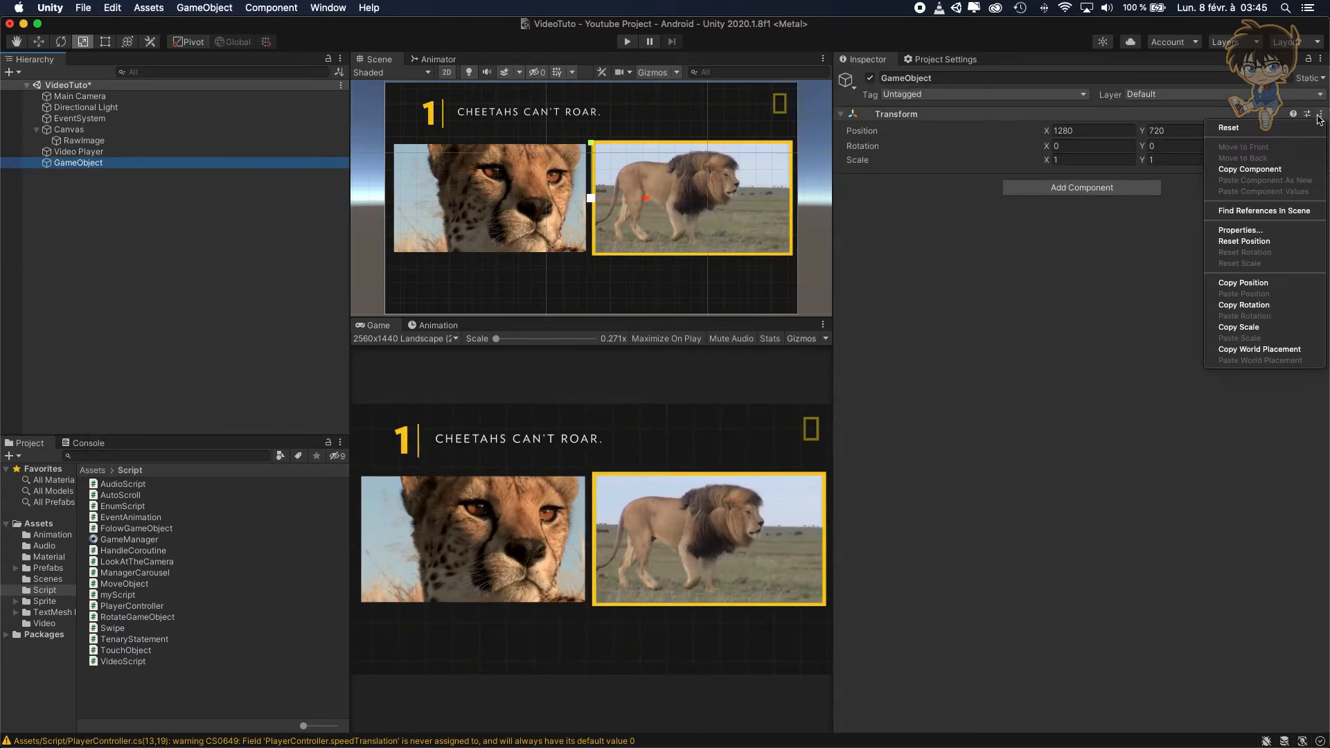
pyautogui.click(1232, 130)
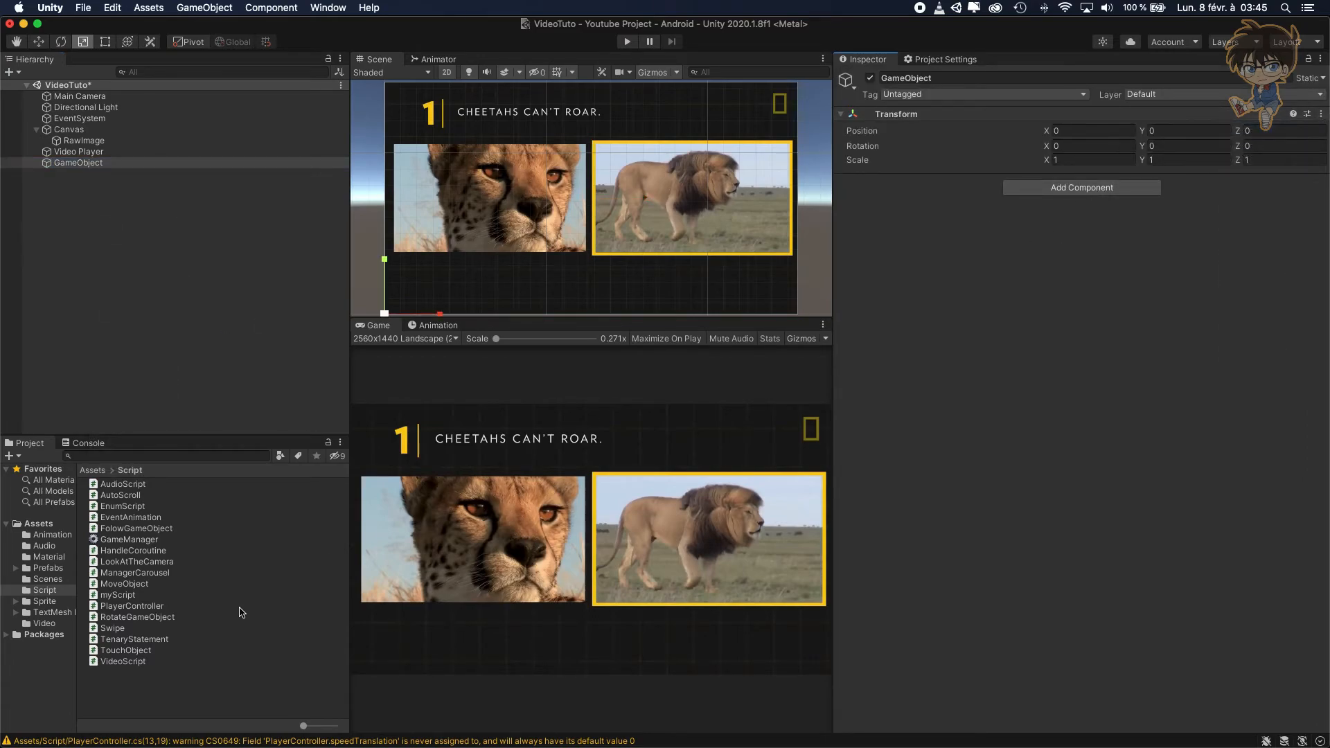
# Attach VideoScript to the GameObject and assign Video Player to My Video Player
pyautogui.moveTo(122, 661); pyautogui.dragTo(977, 395)
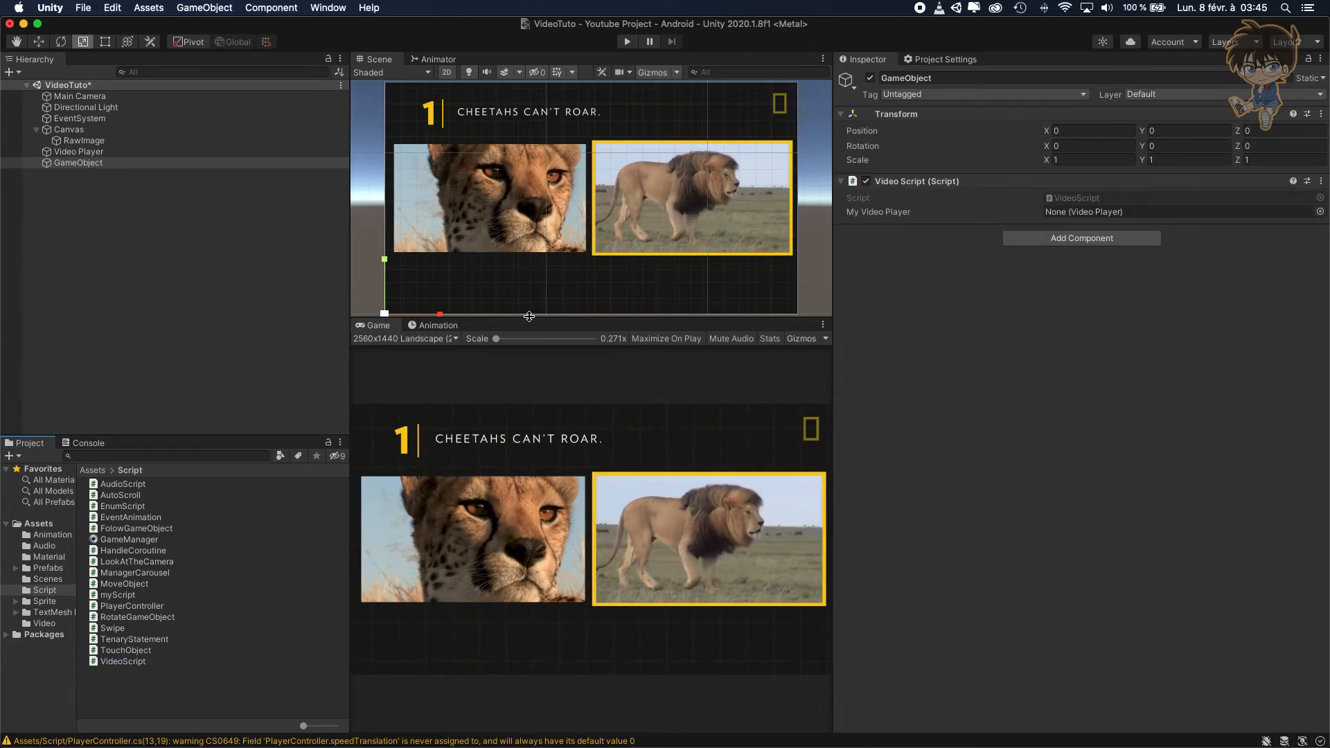
pyautogui.moveTo(79, 151); pyautogui.dragTo(1101, 212)
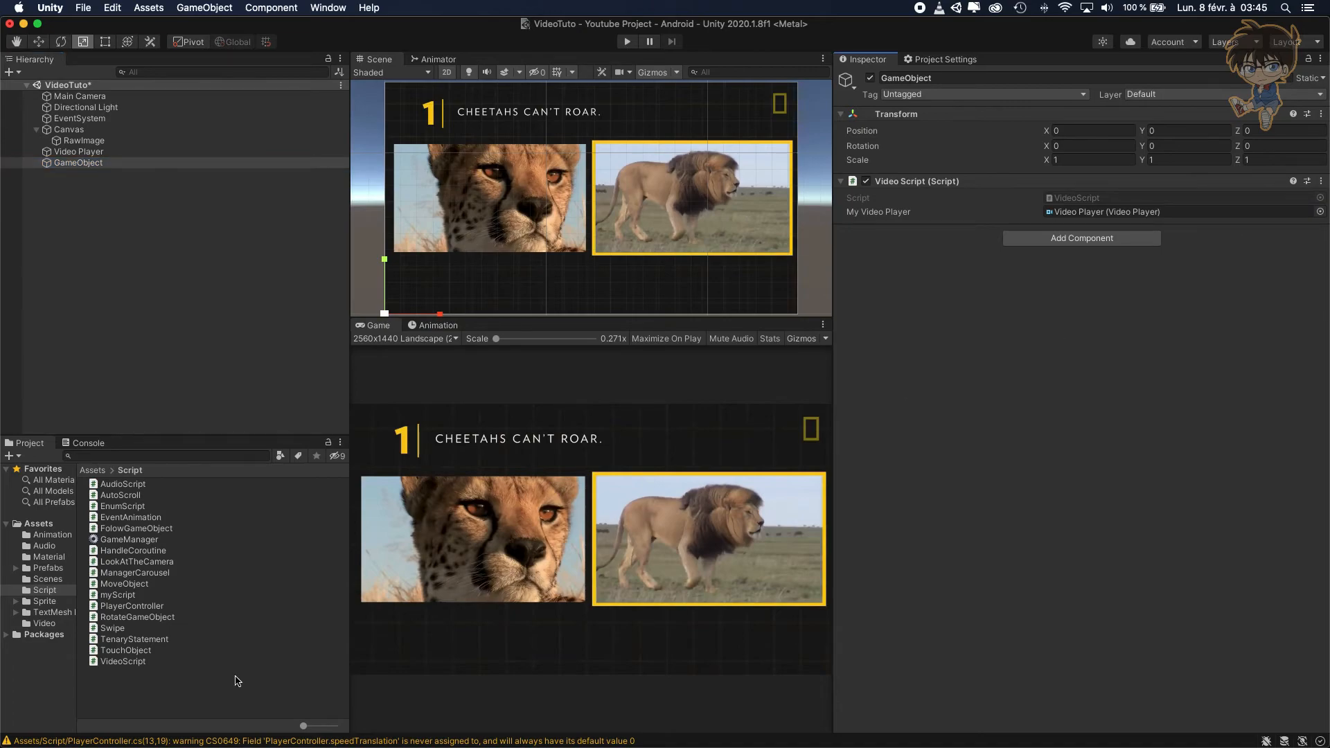
# Clear the Console, run the scene and view the 'Yeahhh the video is finish' log entry
pyautogui.click(90, 442)
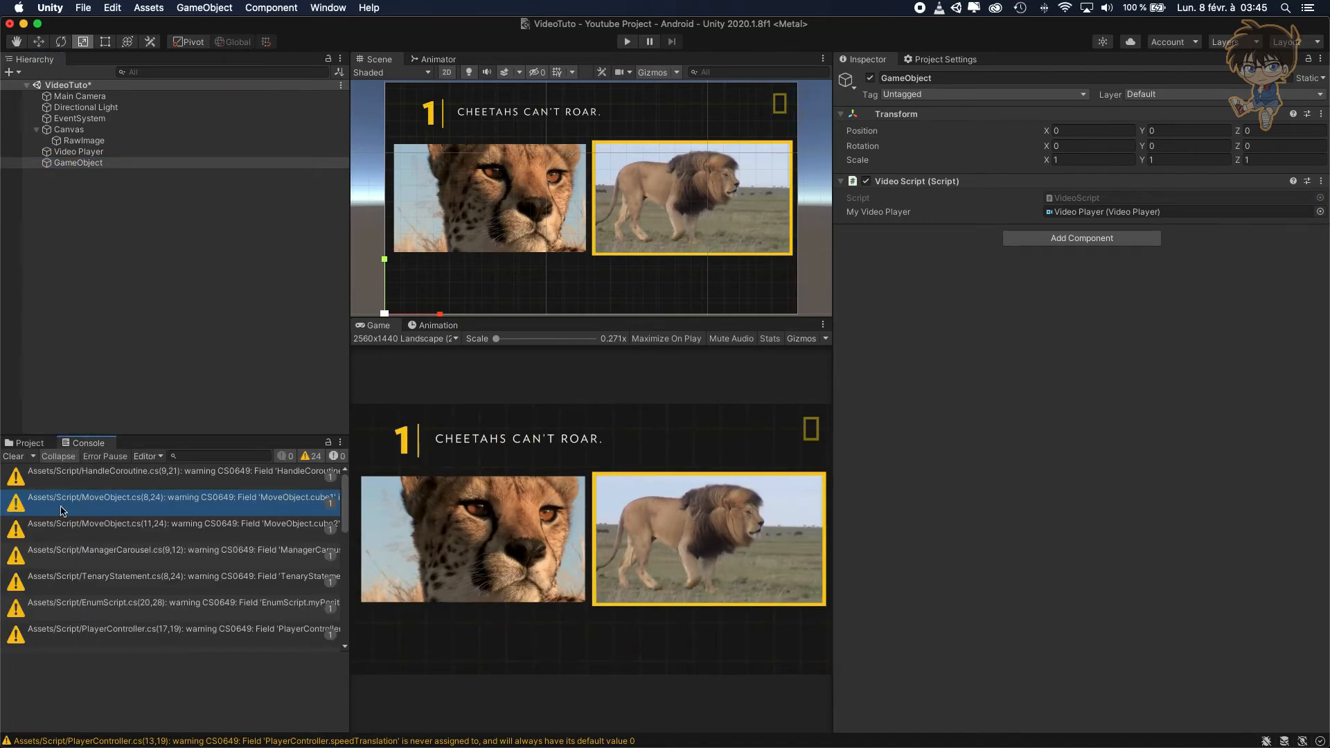
pyautogui.click(14, 457)
pyautogui.click(133, 386)
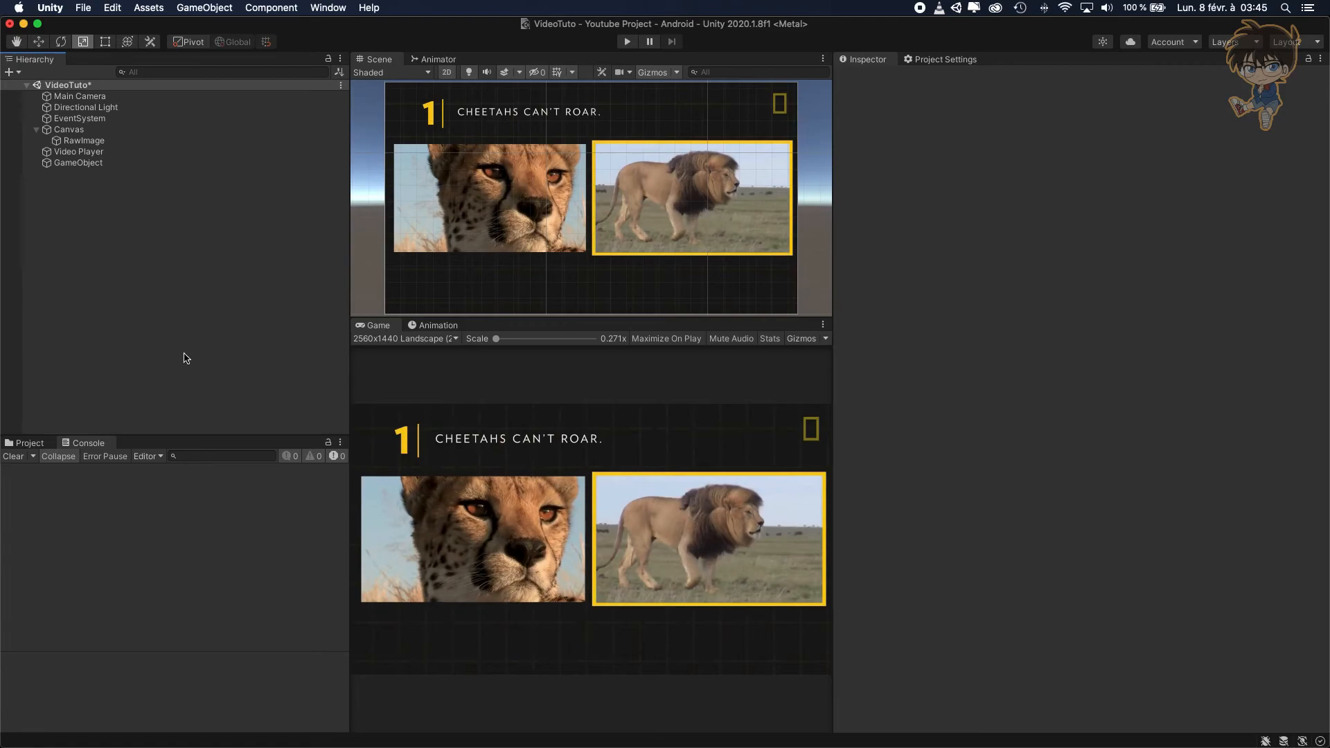
pyautogui.click(150, 163)
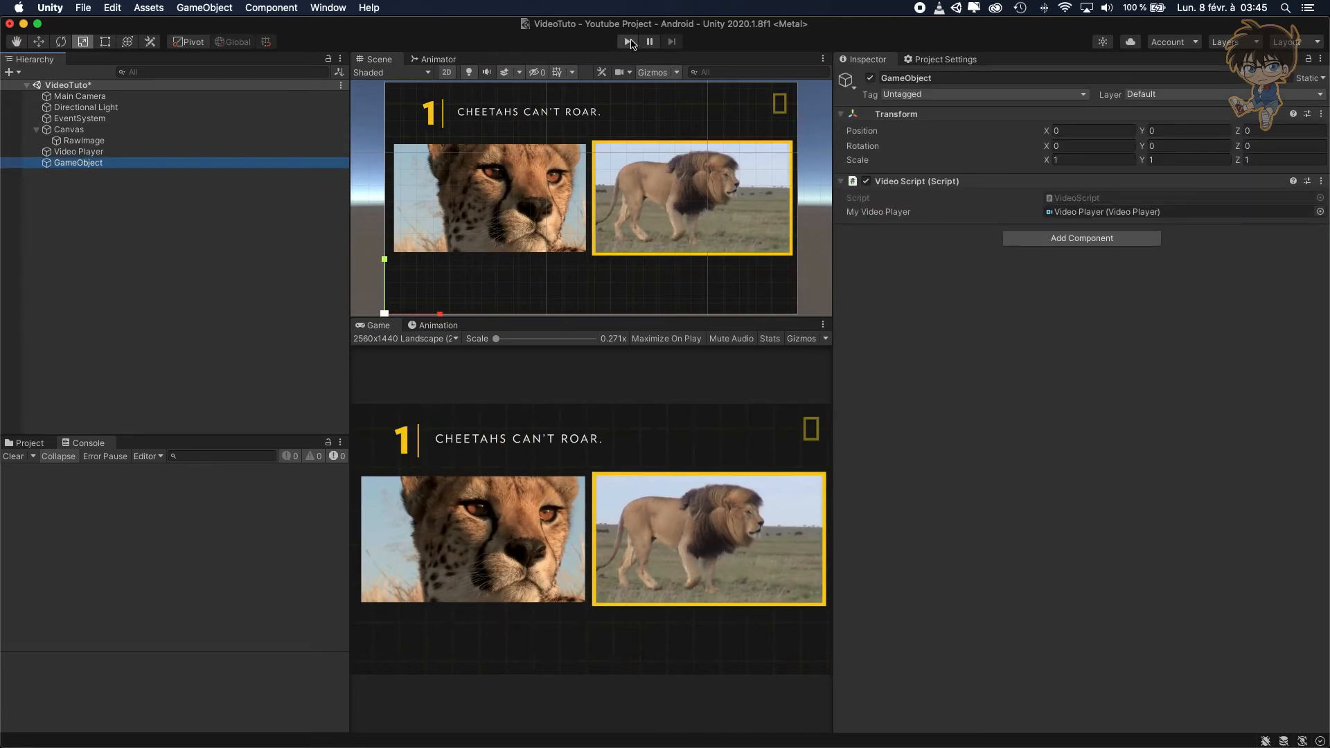
pyautogui.click(629, 42)
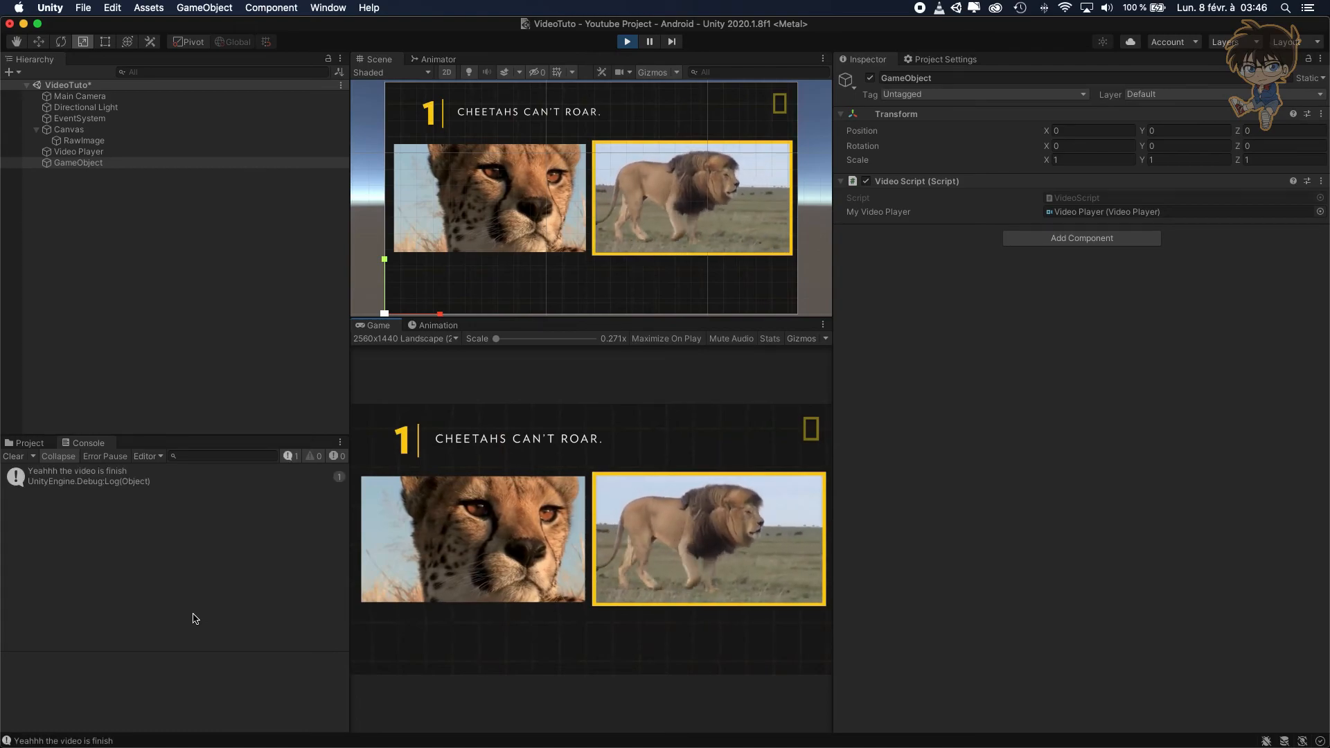
pyautogui.click(125, 486)
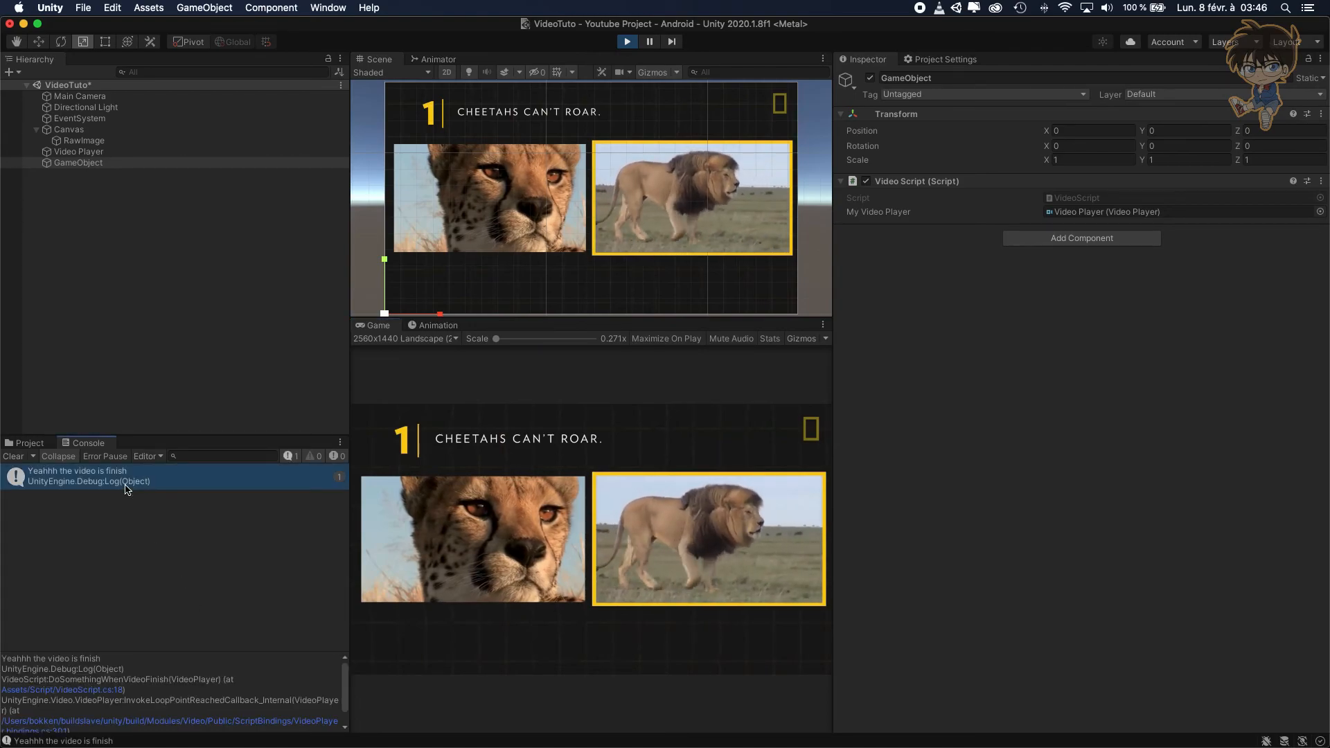